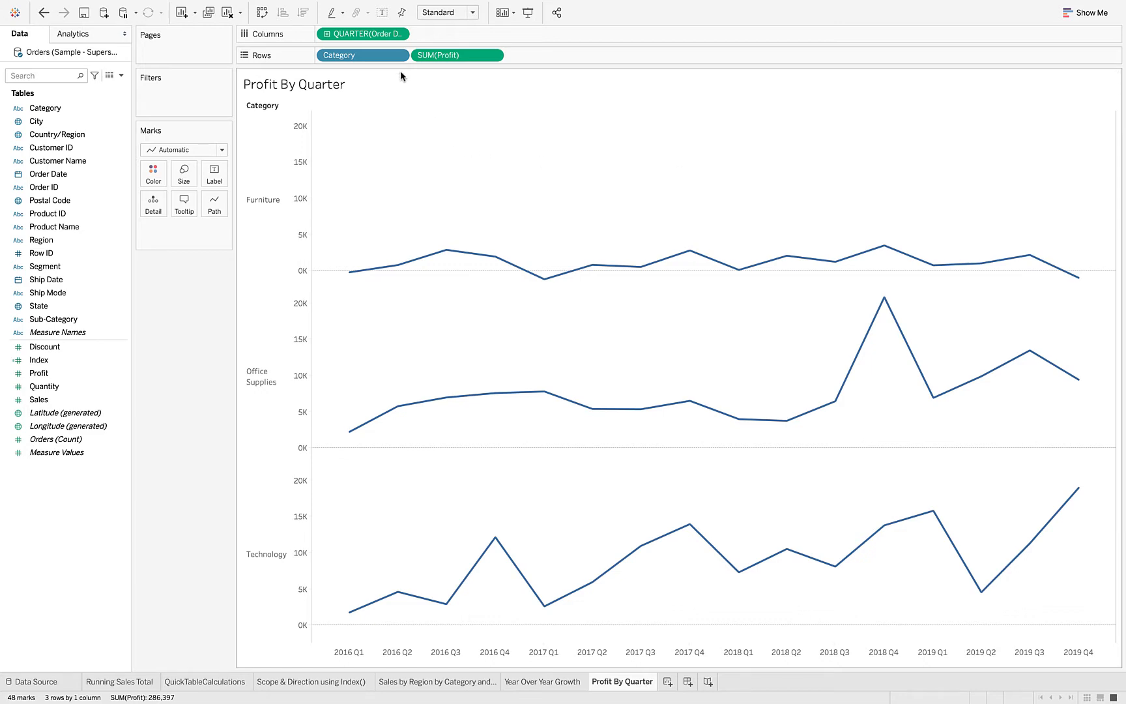
# - Turn on mark labels for the profit lines and keep the label settings open
pyautogui.click(382, 13)
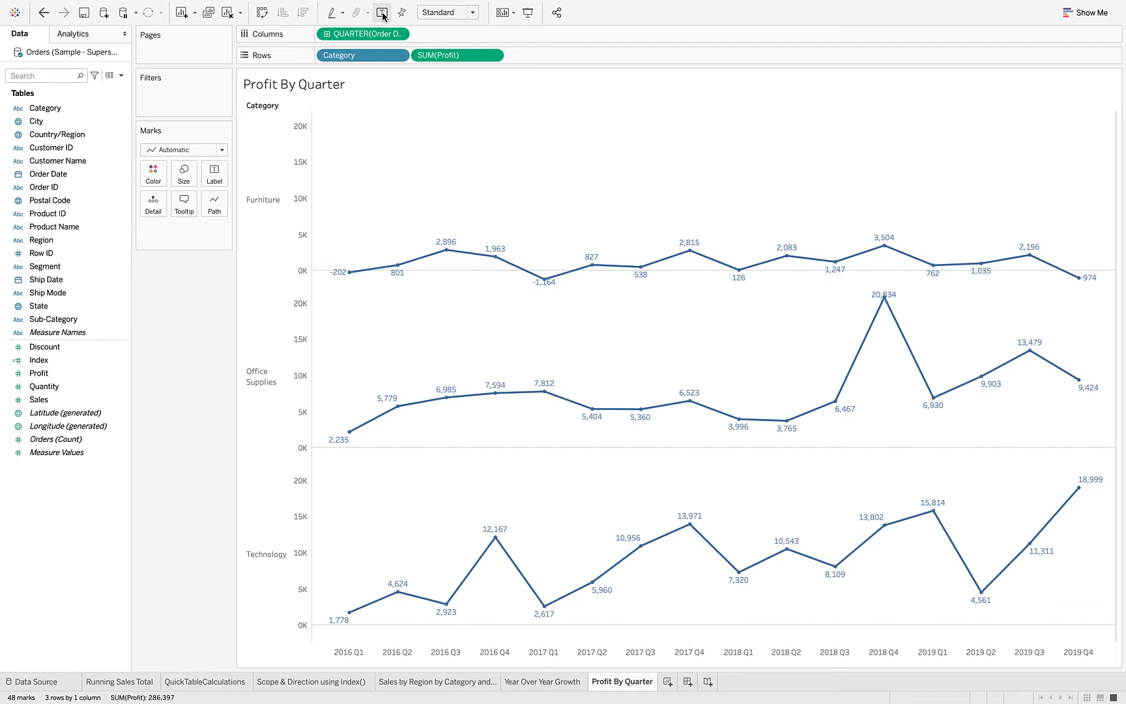
pyautogui.click(382, 13)
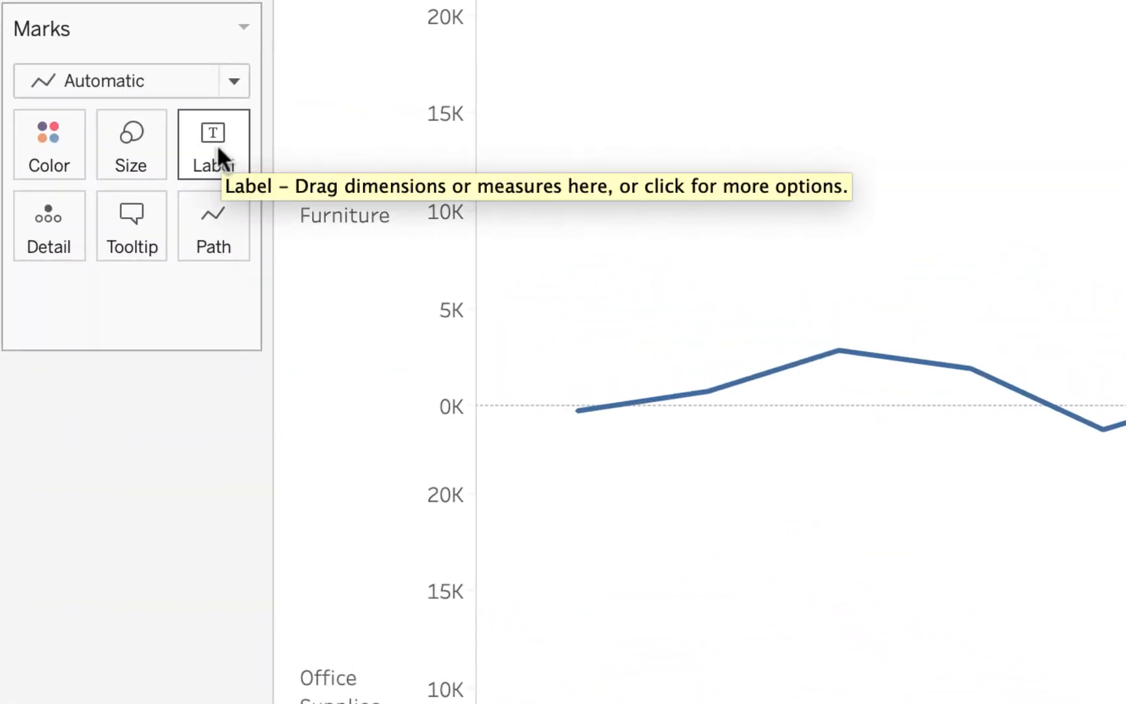
pyautogui.click(216, 143)
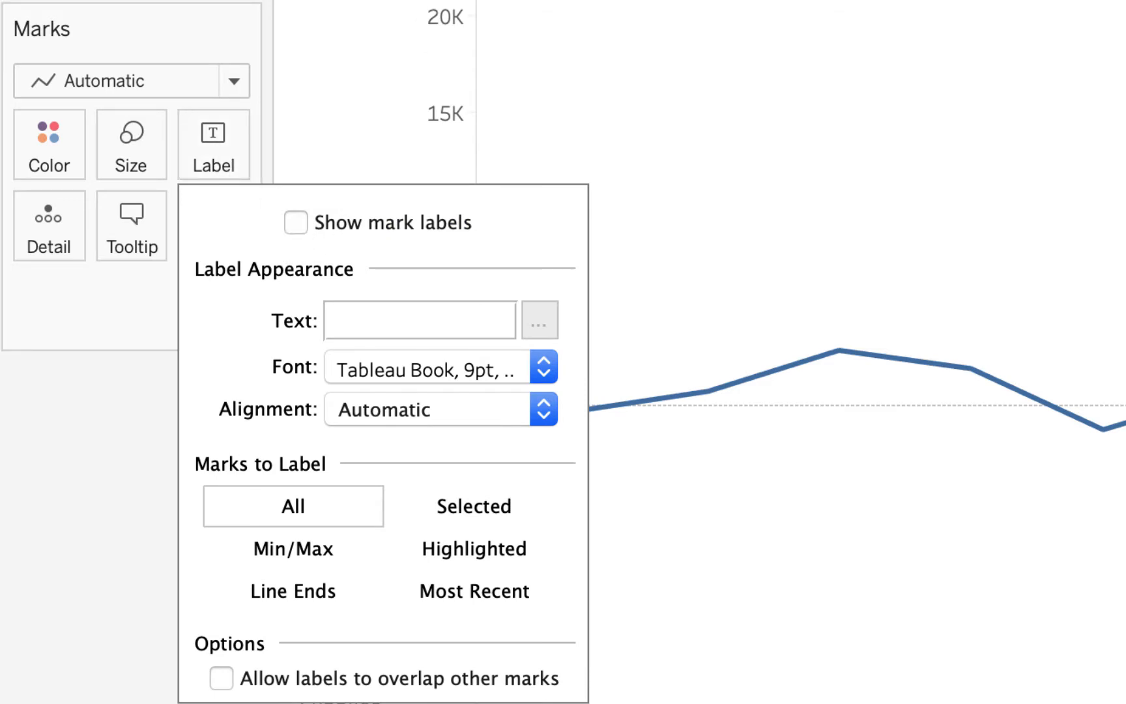
pyautogui.click(295, 222)
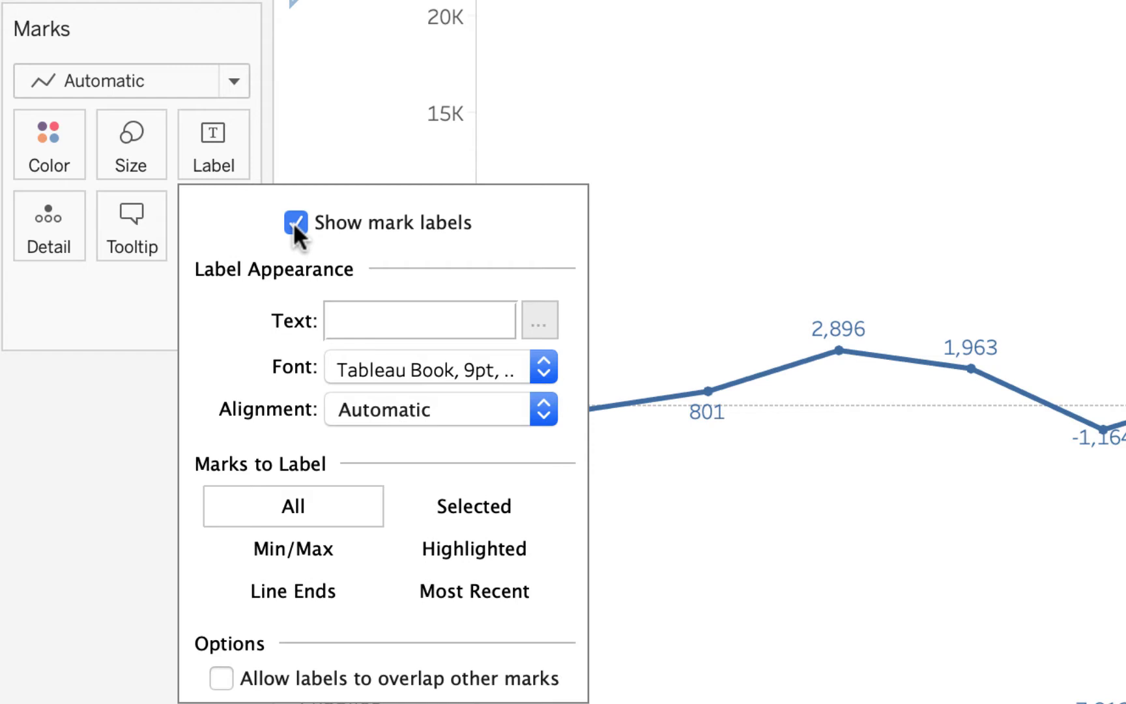
pyautogui.click(295, 221)
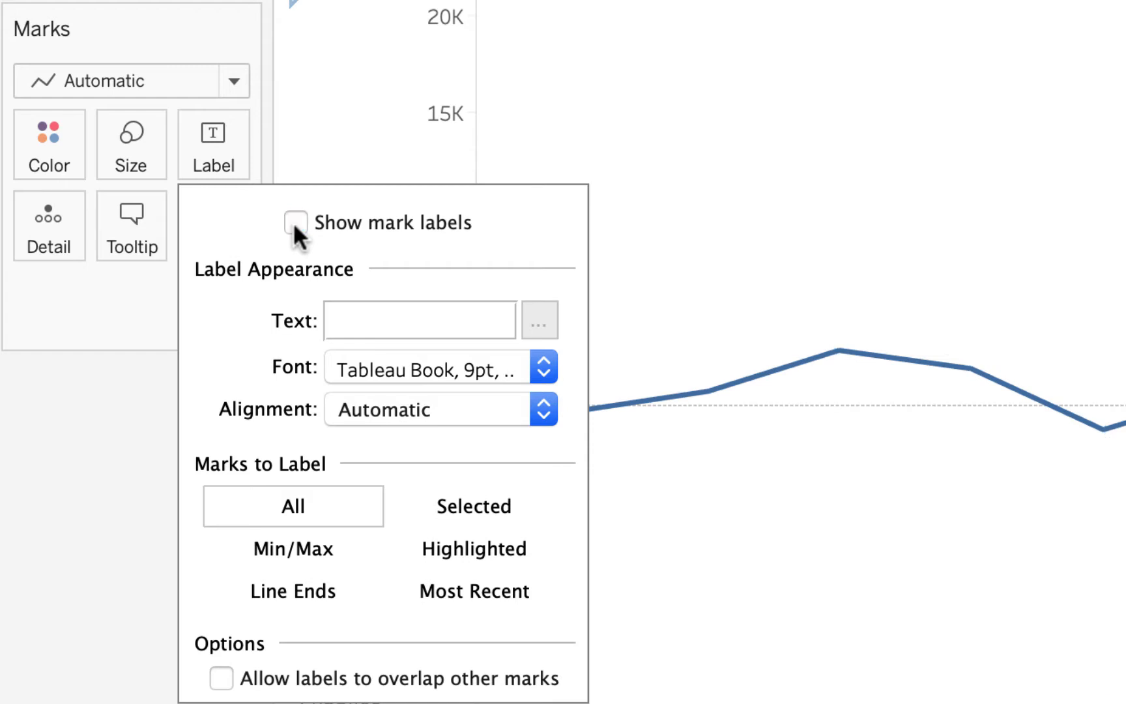
pyautogui.click(294, 223)
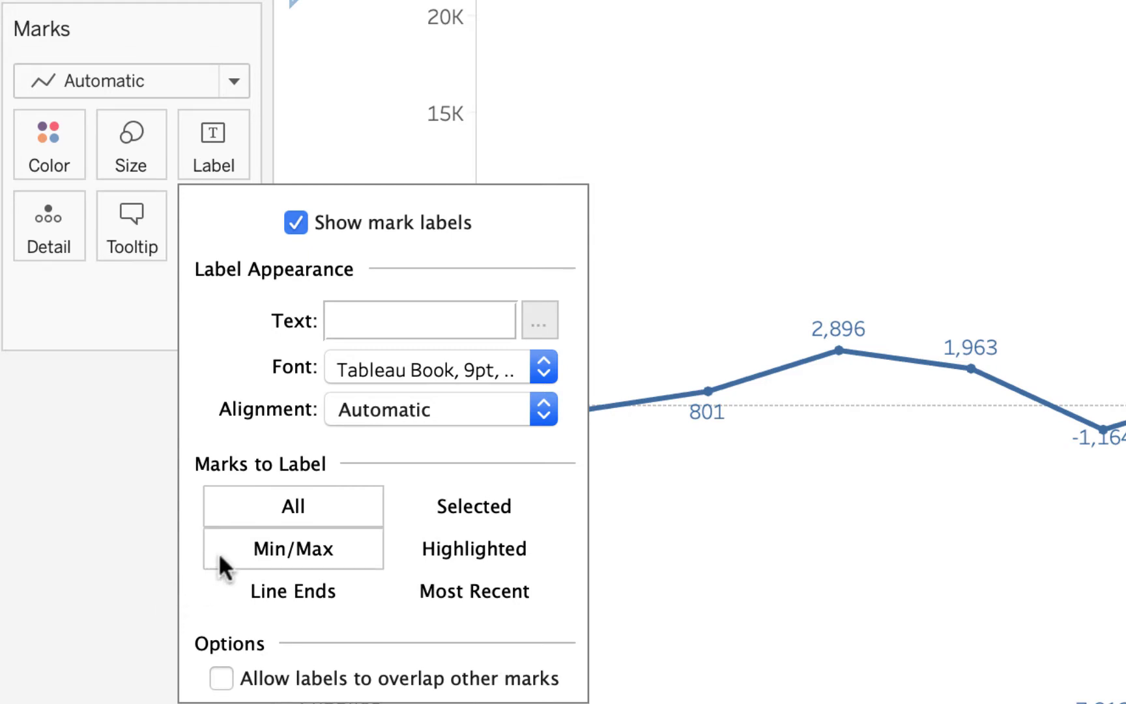
# - Limit the mark labels to Min/Max and inspect the Furniture line's lowest and highest quarters
pyautogui.click(266, 545)
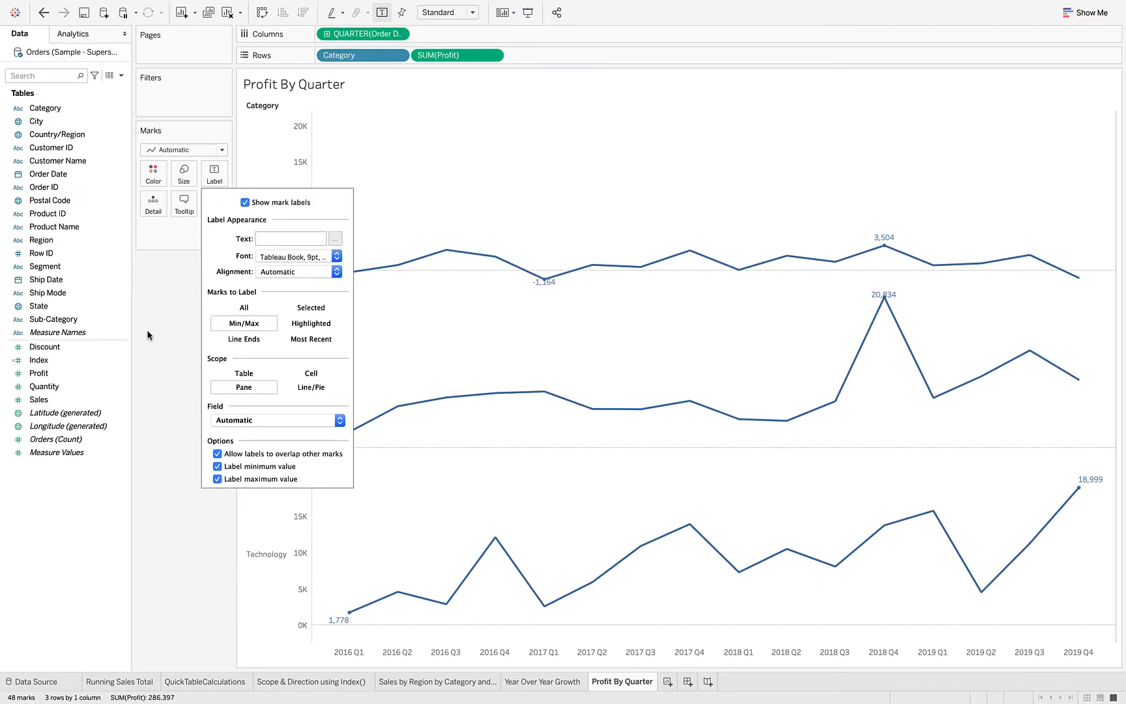
pyautogui.click(151, 328)
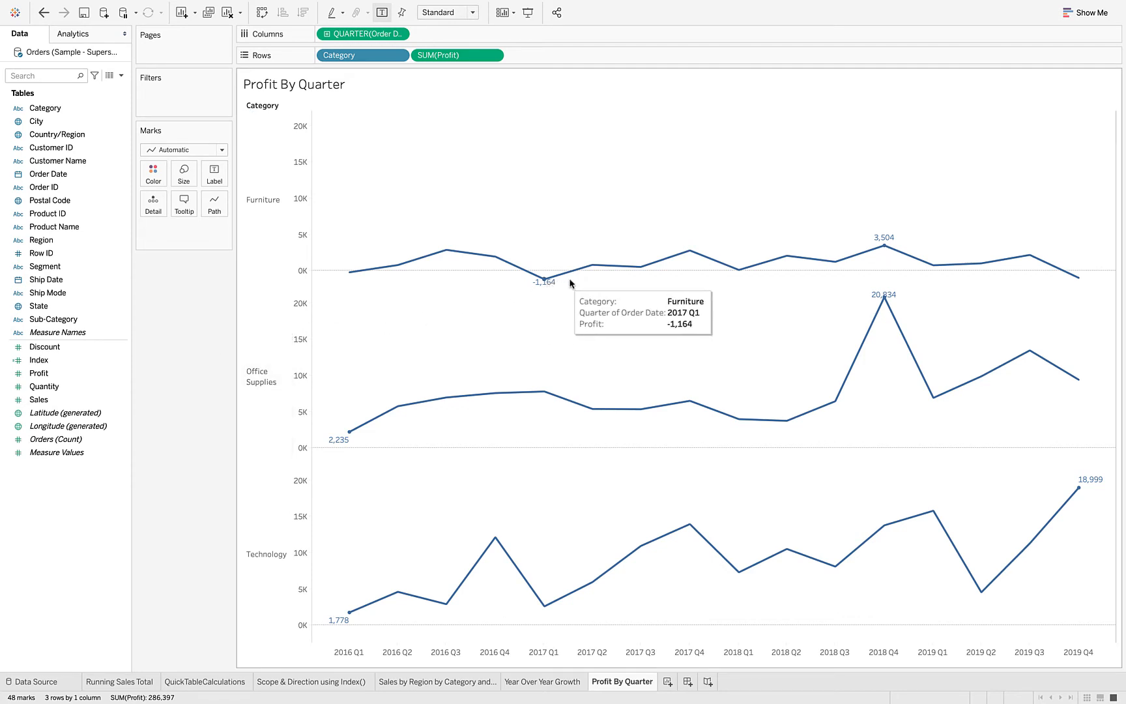
pyautogui.moveTo(875, 244)
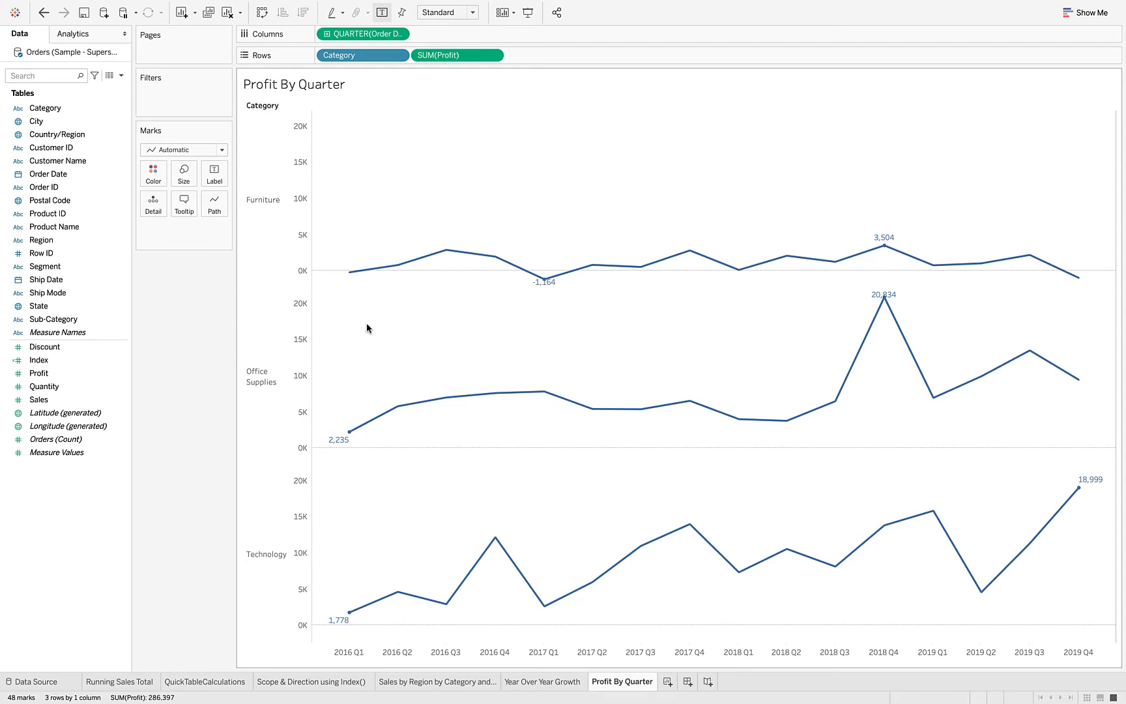
# - Try the Line Ends option for the mark labels, and switch the marks to label to Selected
pyautogui.click(214, 174)
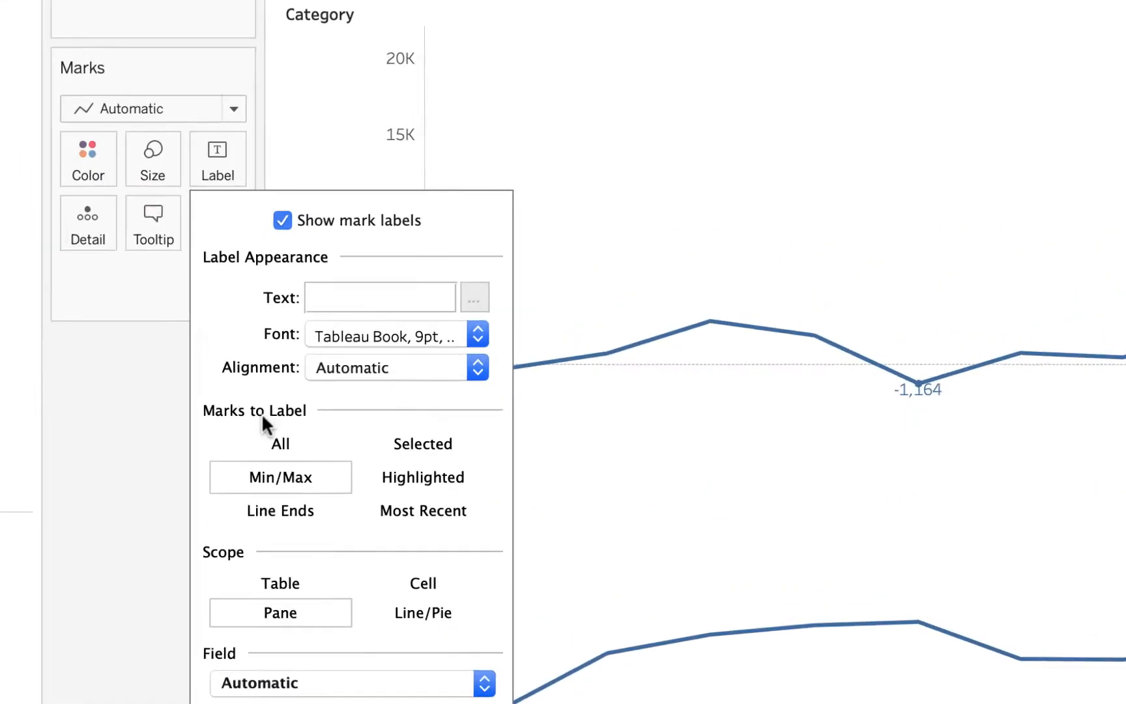
pyautogui.click(246, 341)
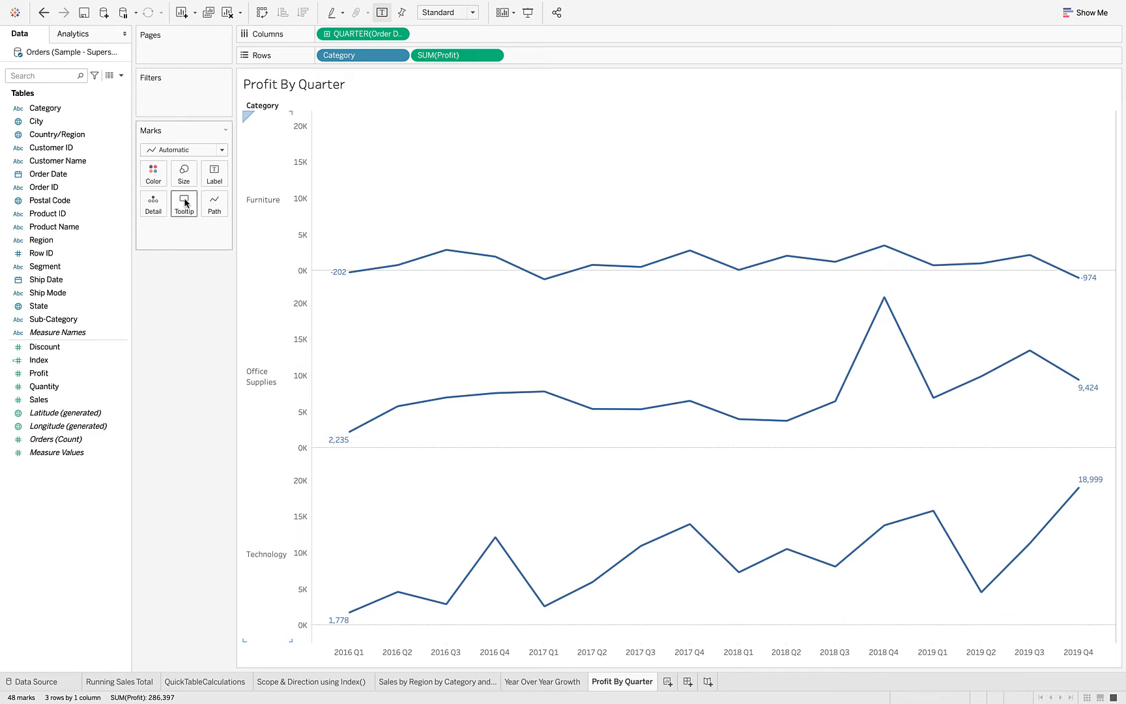
pyautogui.click(214, 175)
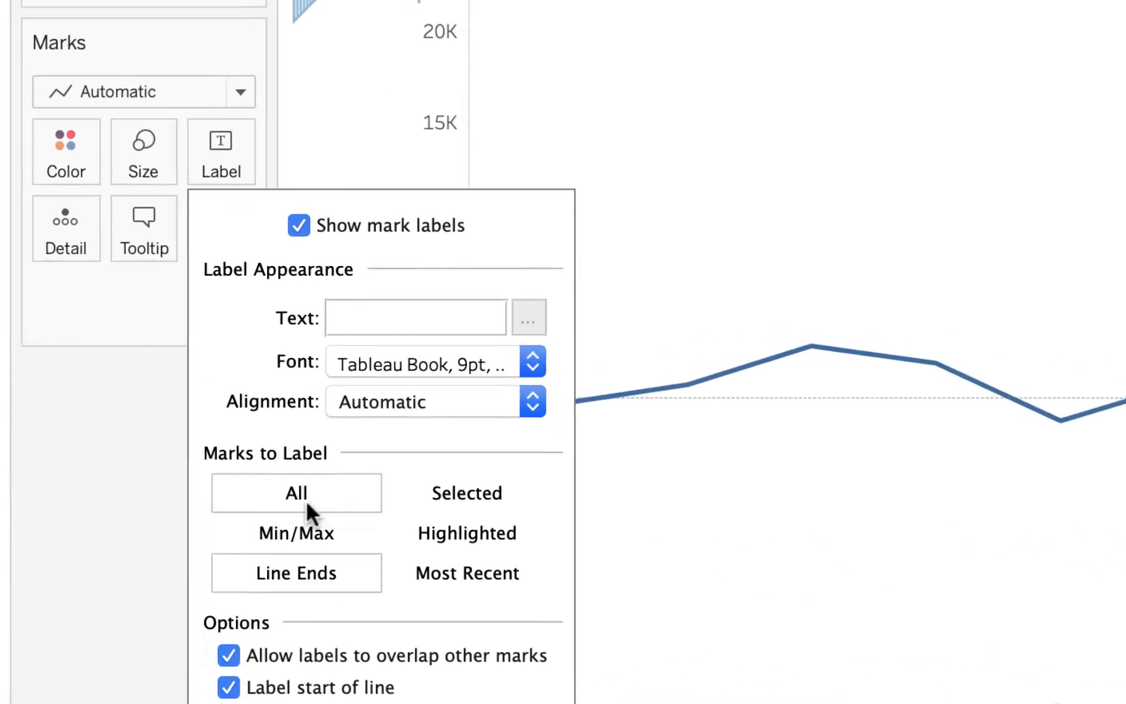
pyautogui.click(487, 524)
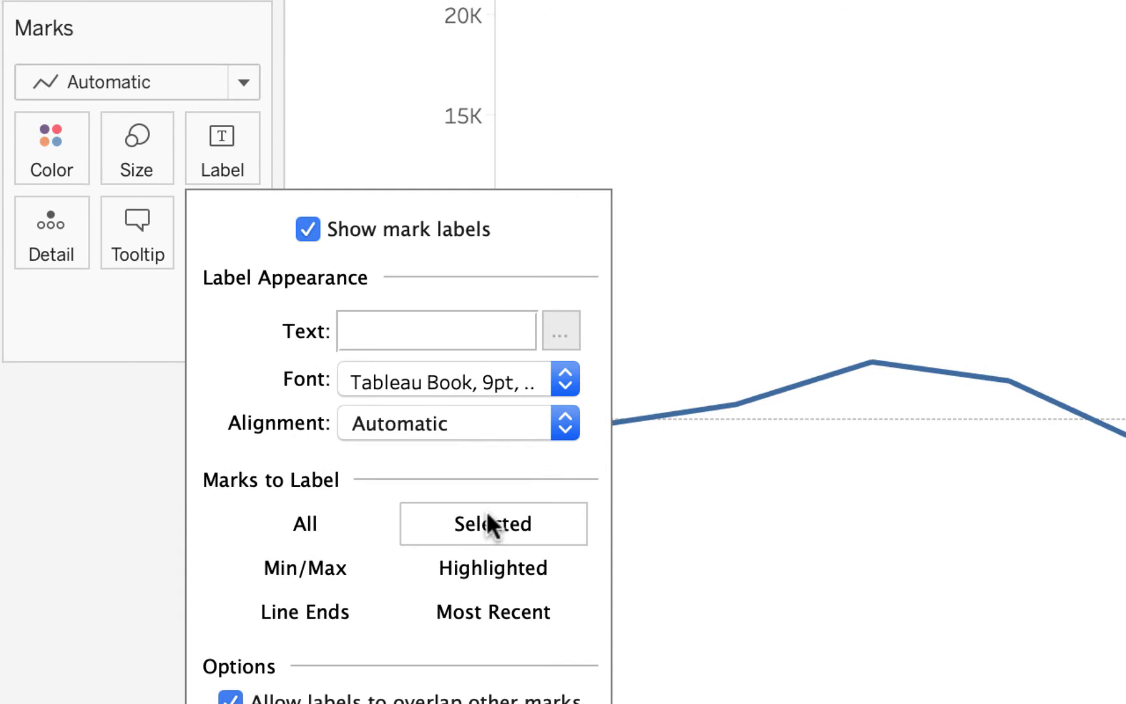
pyautogui.click(144, 684)
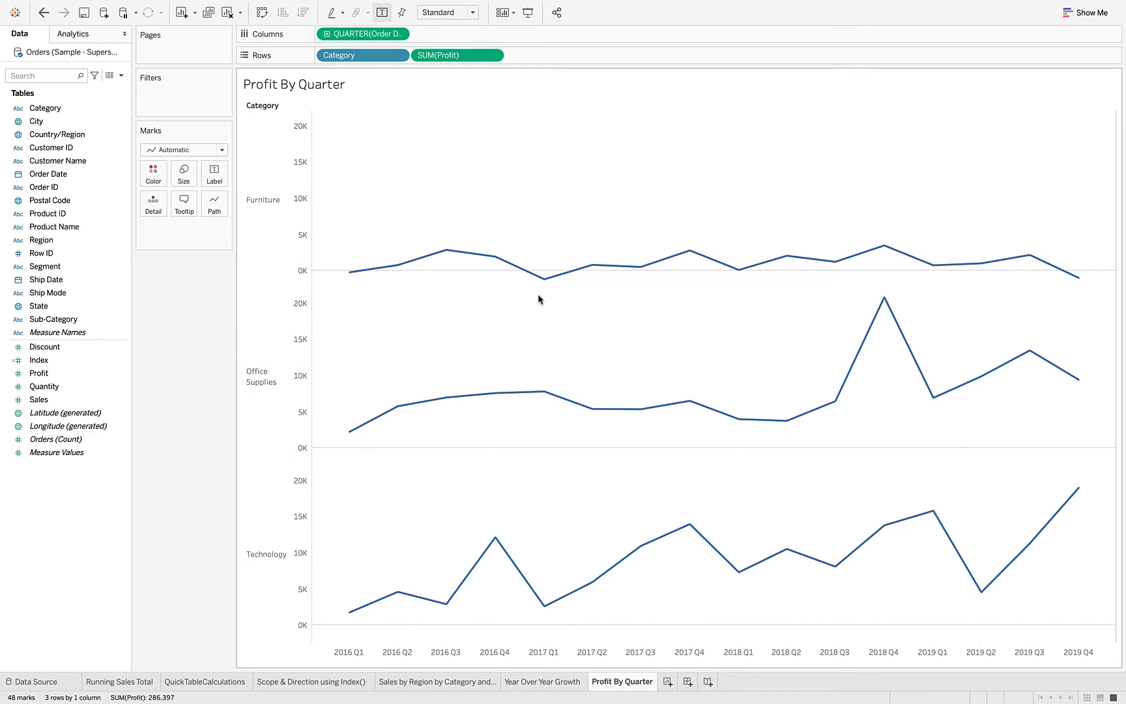
# - Select the Furniture 2017 Q1 mark to show its label, and clear the selection
pyautogui.moveTo(544, 284)
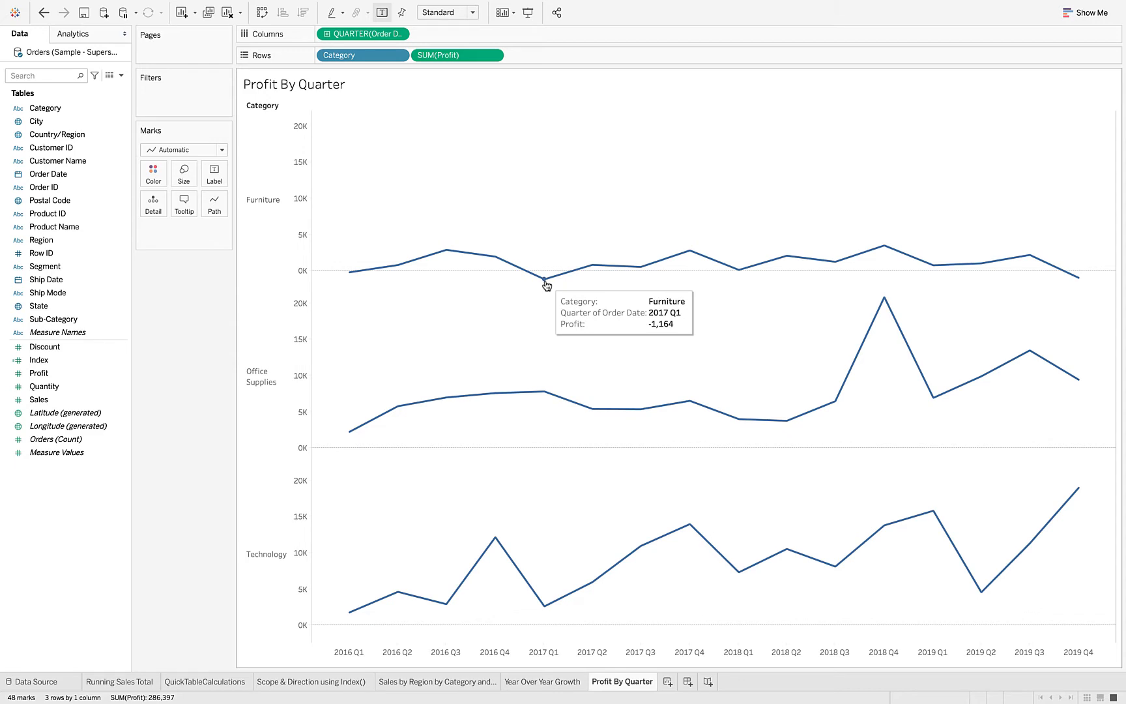
pyautogui.click(545, 281)
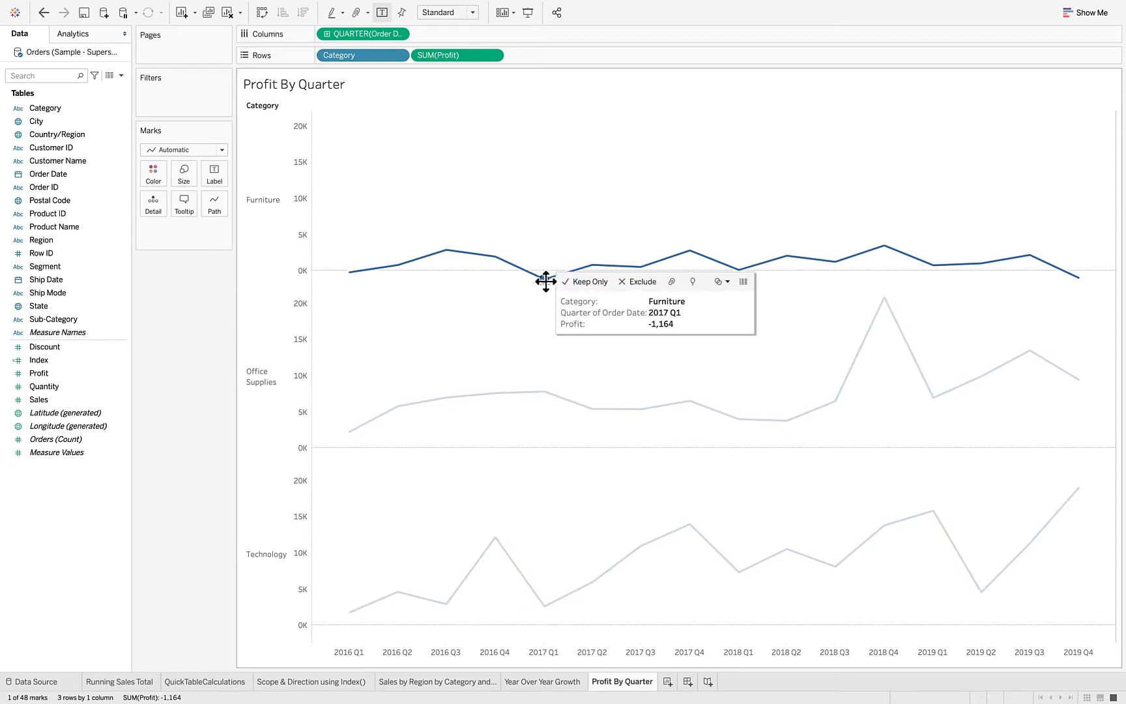
pyautogui.click(540, 322)
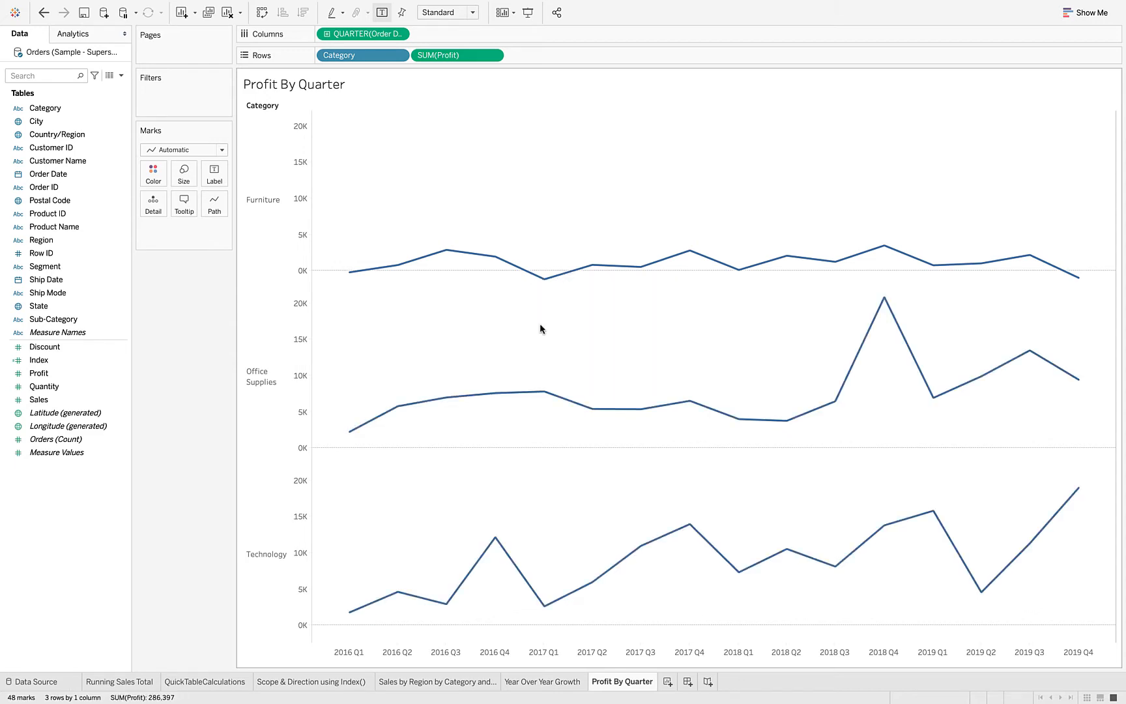
# - Select Furniture 2017 Q1 and 2018 Q4, Office Supplies 2018 Q4, Technology 2017 Q4 and 2016 Q4 together, and Office Supplies 2016 Q4 alone
pyautogui.click(544, 280)
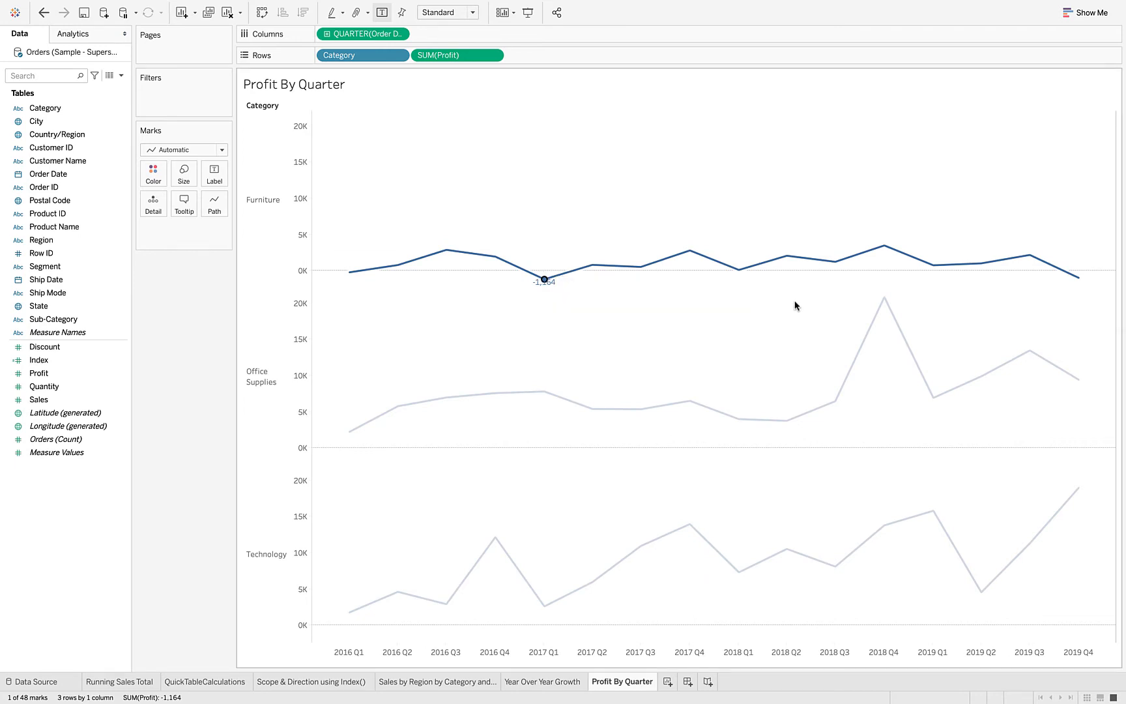
pyautogui.keyDown('ctrl'); pyautogui.click(884, 245); pyautogui.keyUp('ctrl')
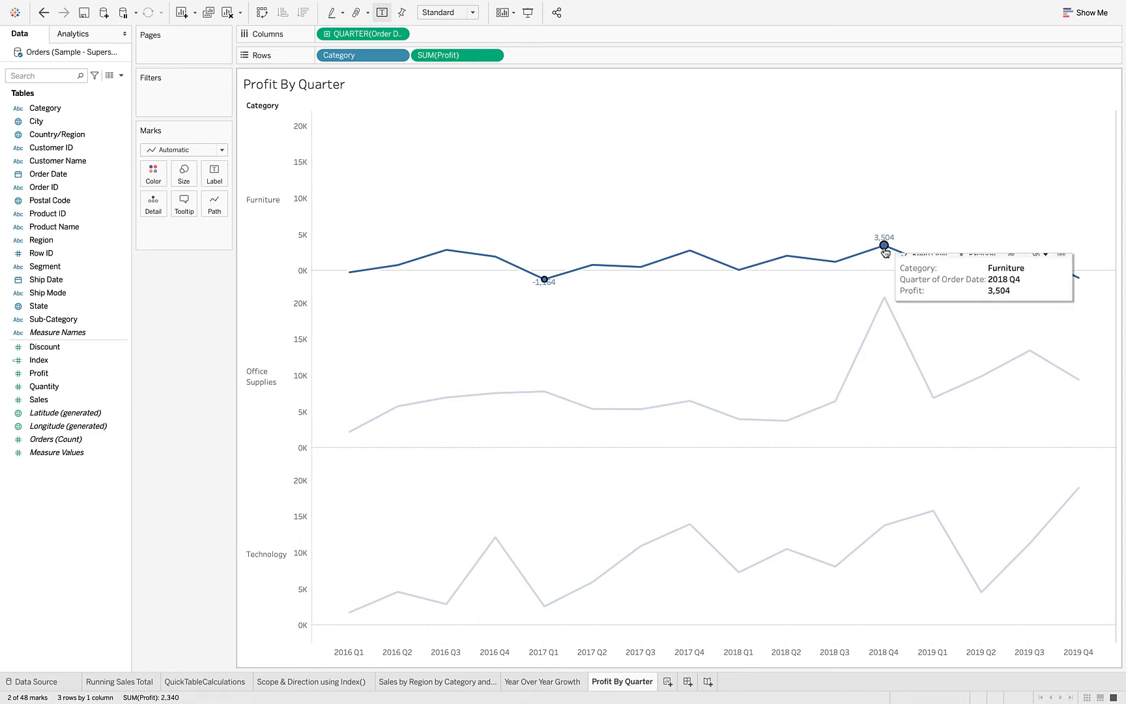
pyautogui.keyDown('ctrl'); pyautogui.click(884, 296); pyautogui.keyUp('ctrl')
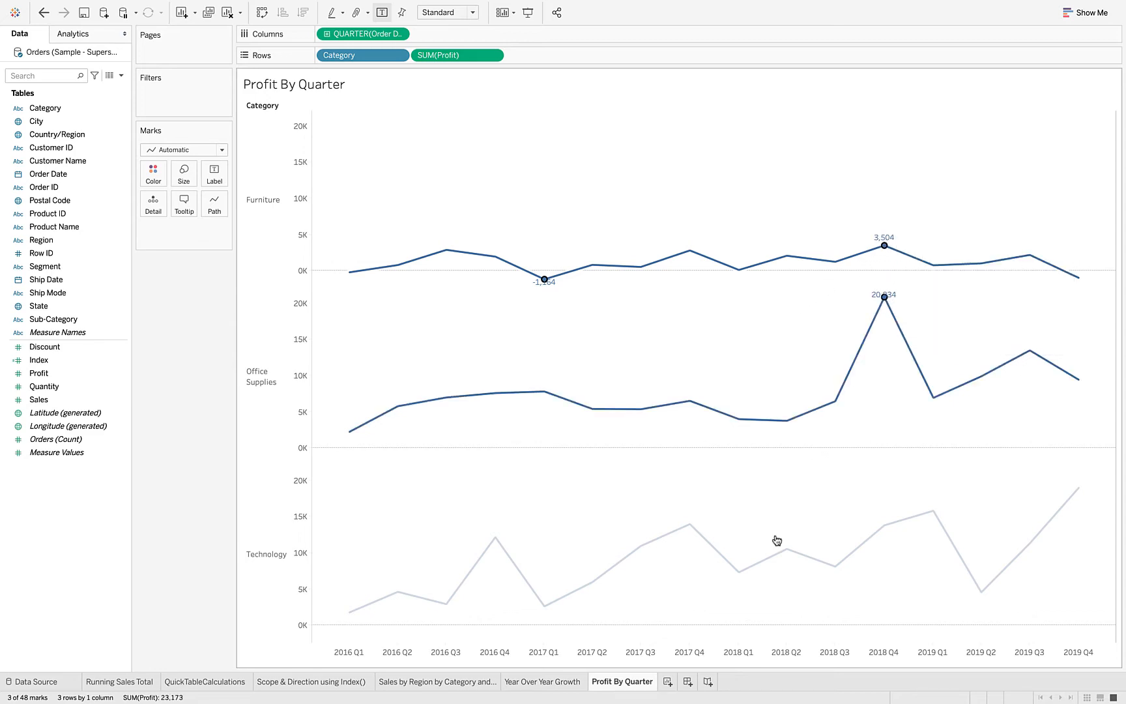
pyautogui.keyDown('ctrl'); pyautogui.click(691, 525); pyautogui.keyUp('ctrl')
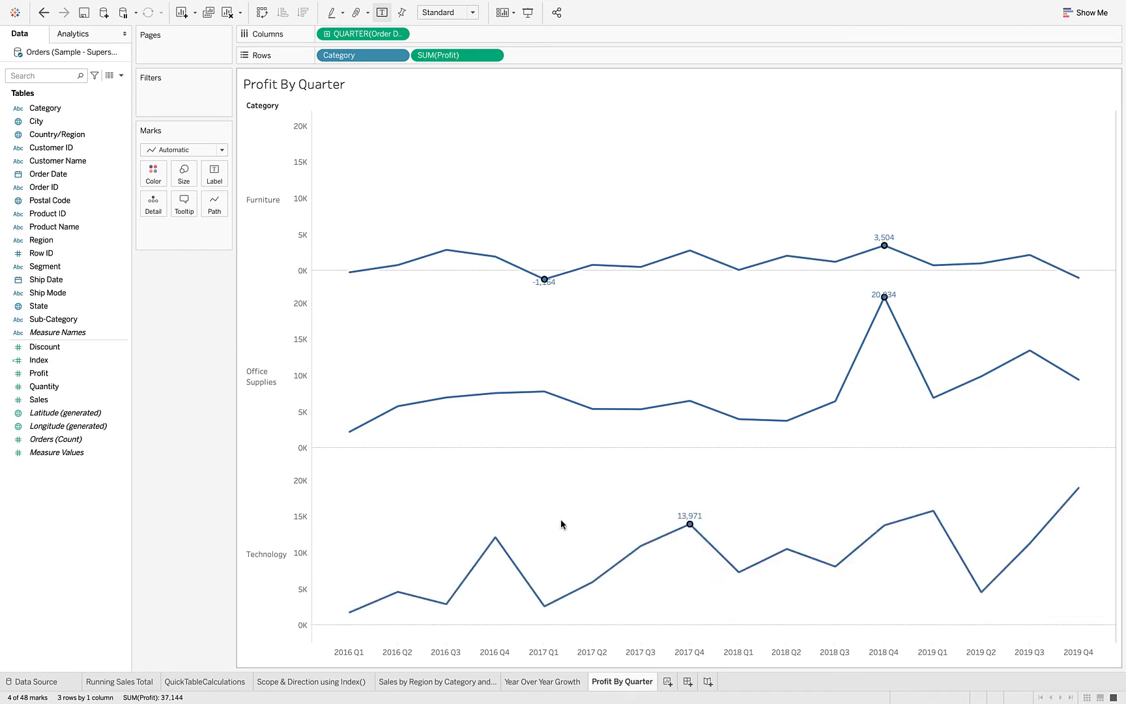
pyautogui.keyDown('ctrl'); pyautogui.click(495, 536); pyautogui.keyUp('ctrl')
pyautogui.click(495, 393)
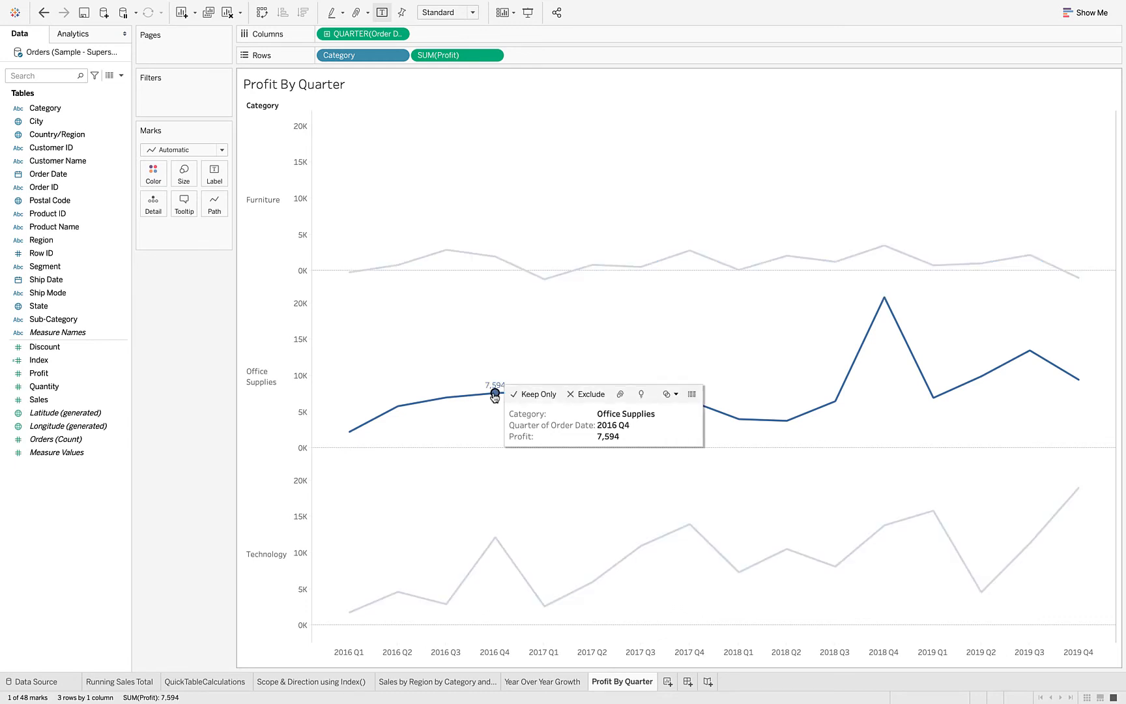
pyautogui.click(478, 432)
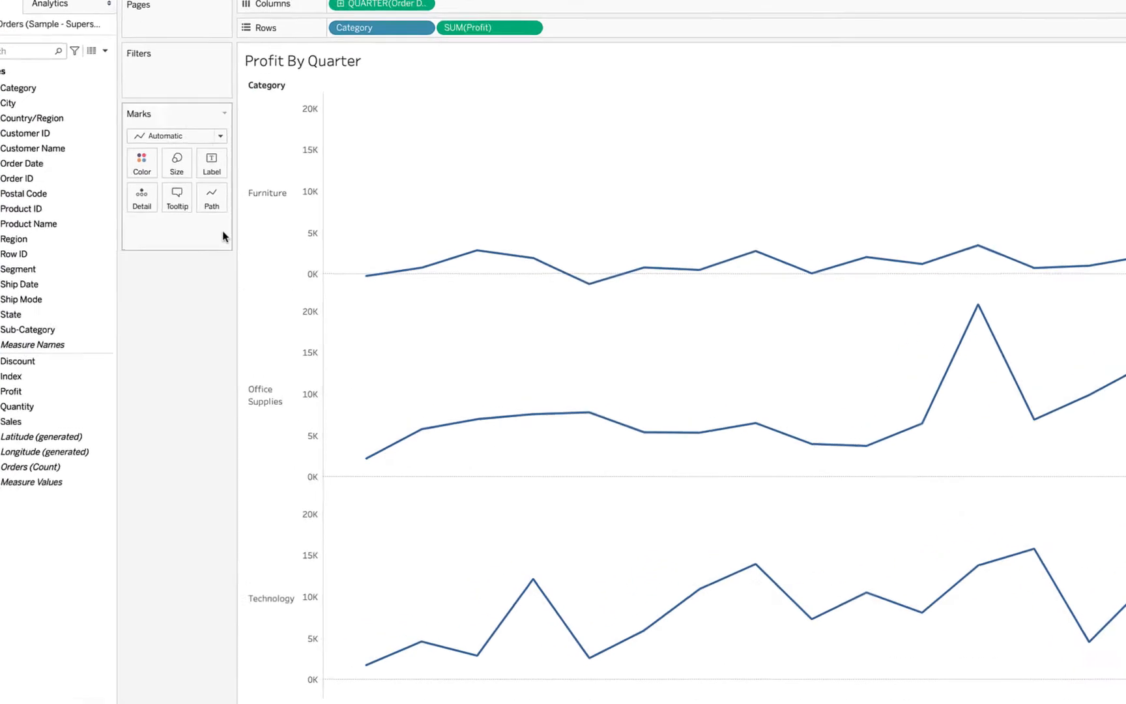
# - Set the marks to label to Most Recent for the profit lines
pyautogui.click(183, 76)
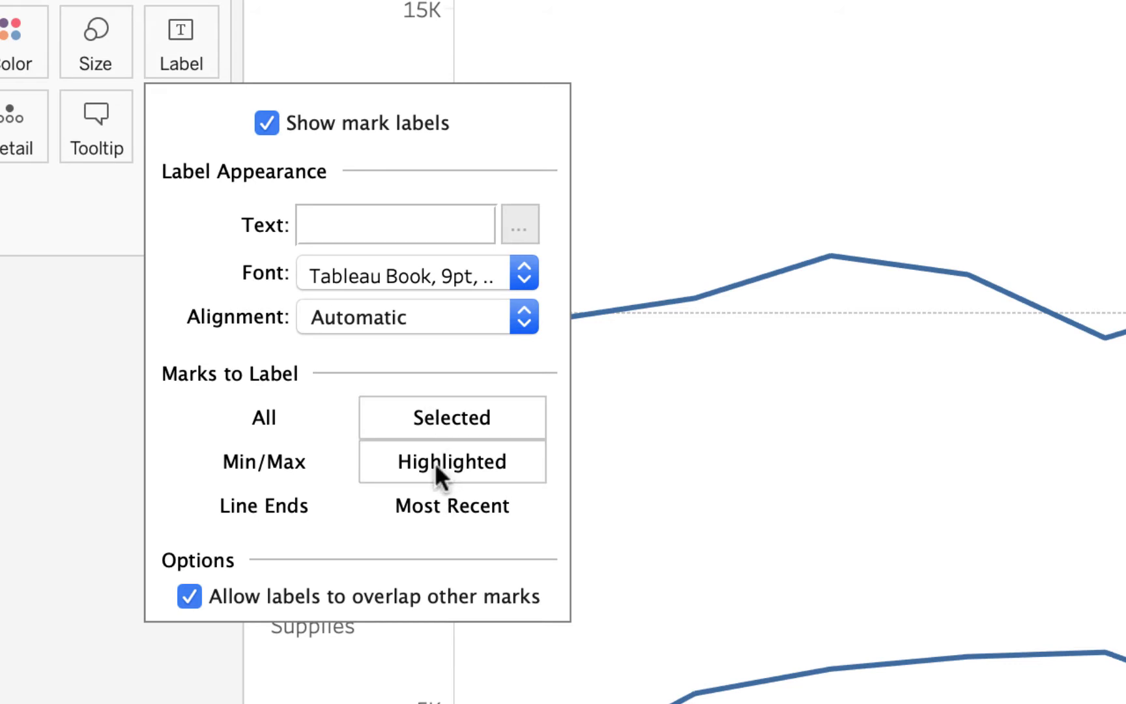
pyautogui.click(431, 502)
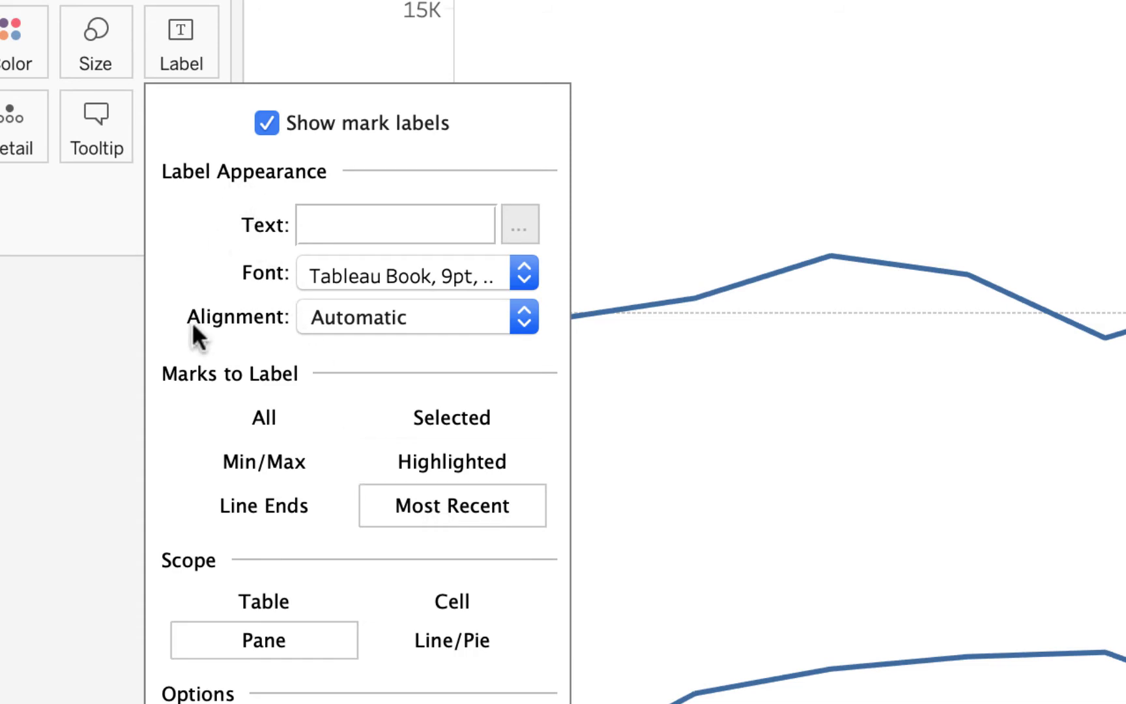
pyautogui.click(97, 387)
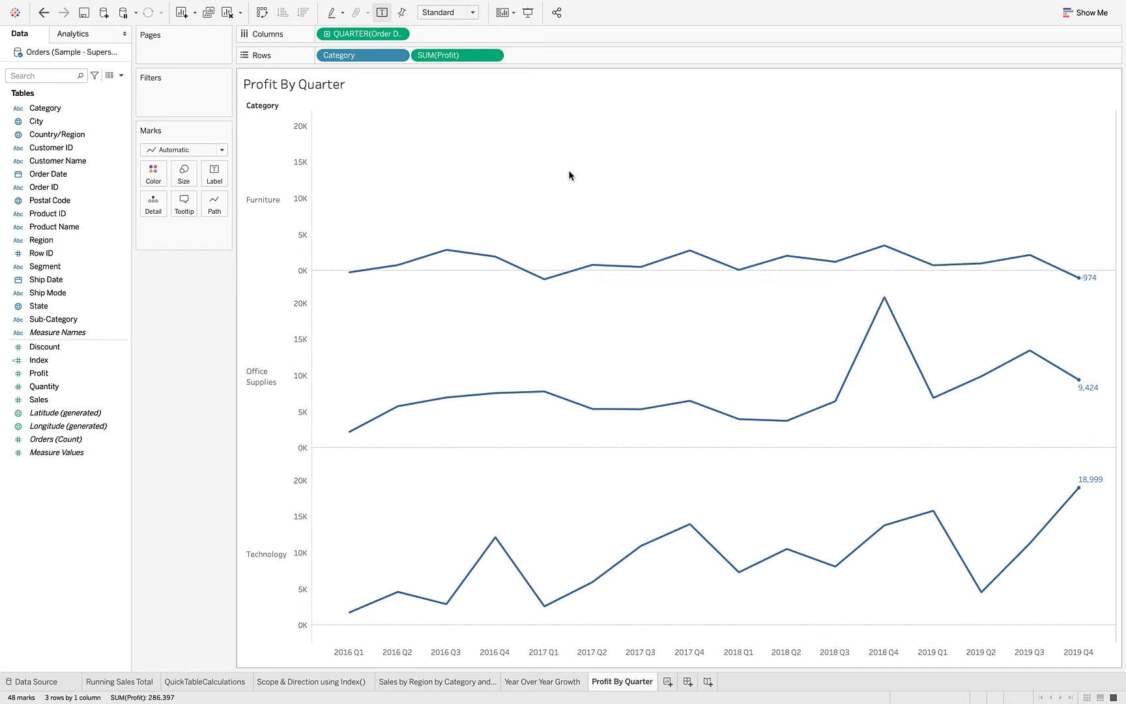
# - Set the scope of the most recent labels to Table and check the final mark of the category lines
pyautogui.click(213, 174)
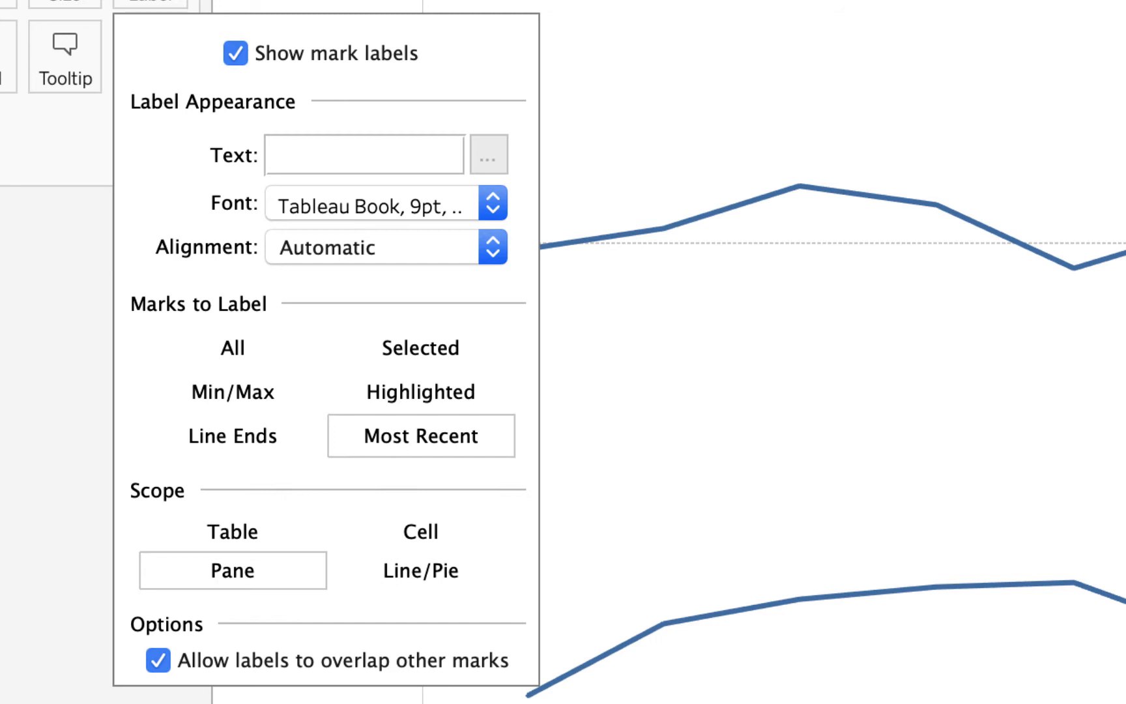
pyautogui.click(247, 535)
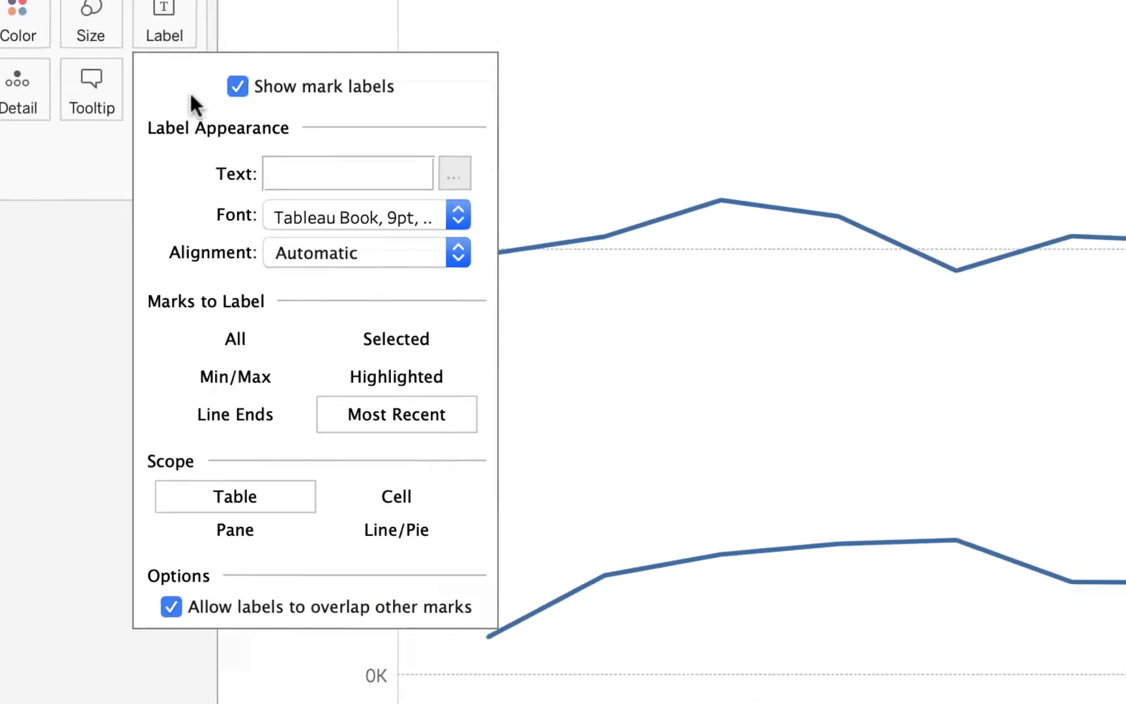
pyautogui.click(55, 274)
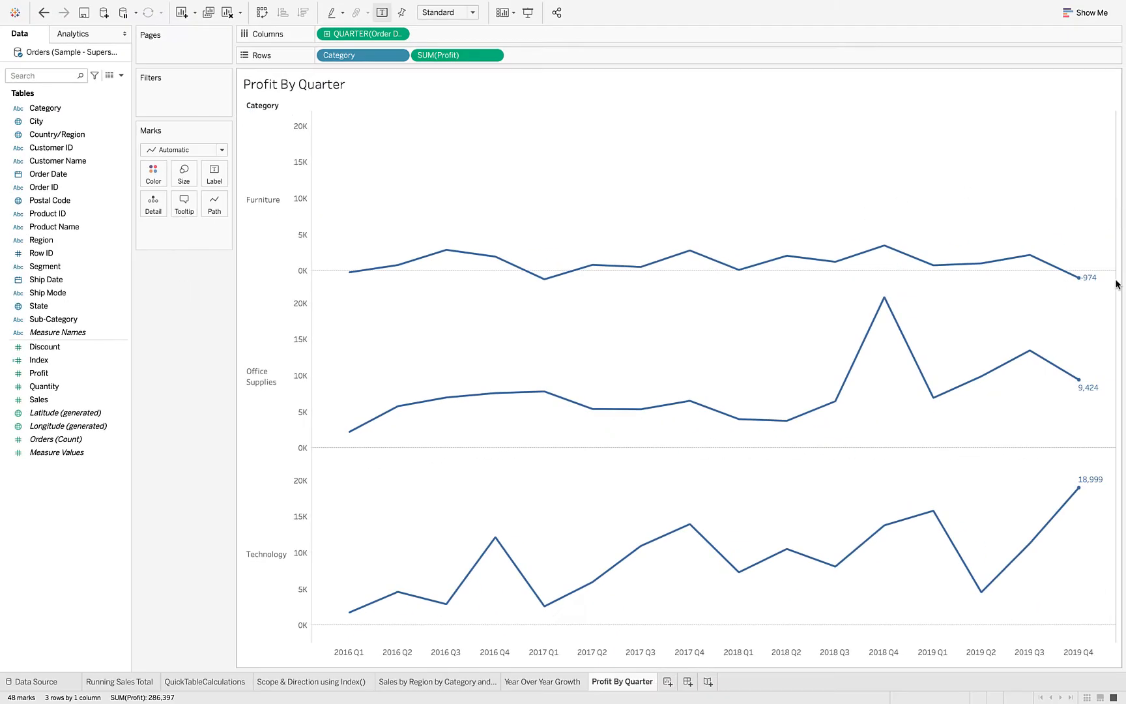
pyautogui.moveTo(1078, 276)
pyautogui.moveTo(1079, 496)
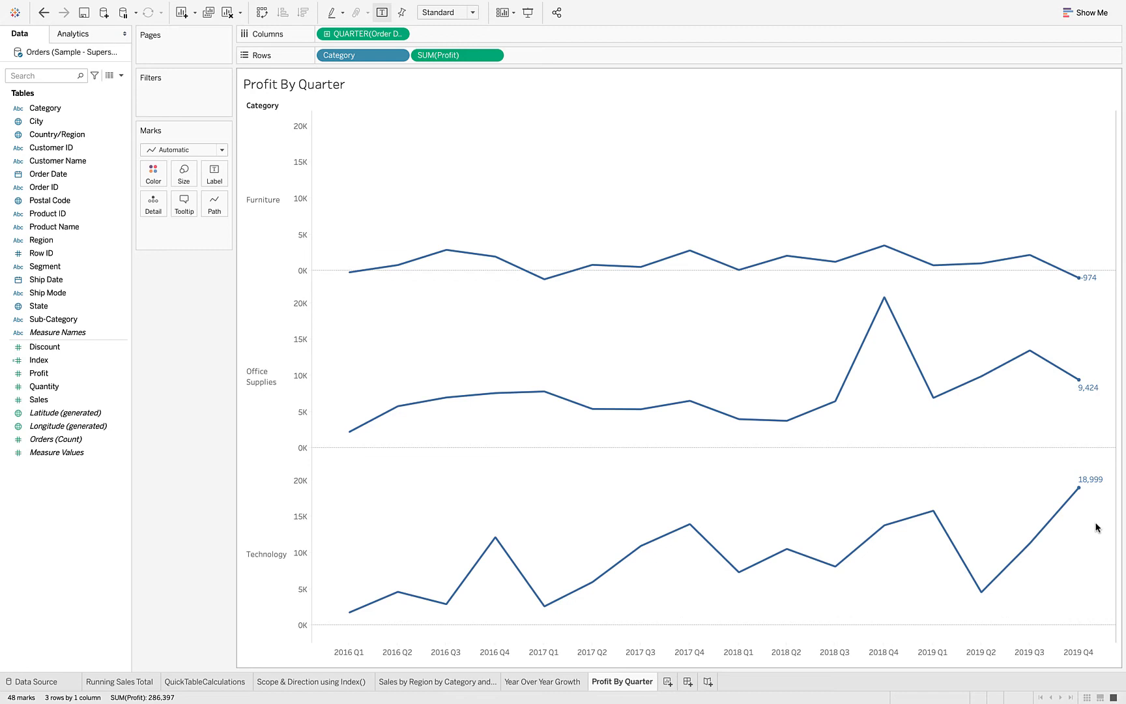
# - Exclude the Technology 2019 Q4 mark from the chart and check the final labels of the other categories
pyautogui.click(1078, 489)
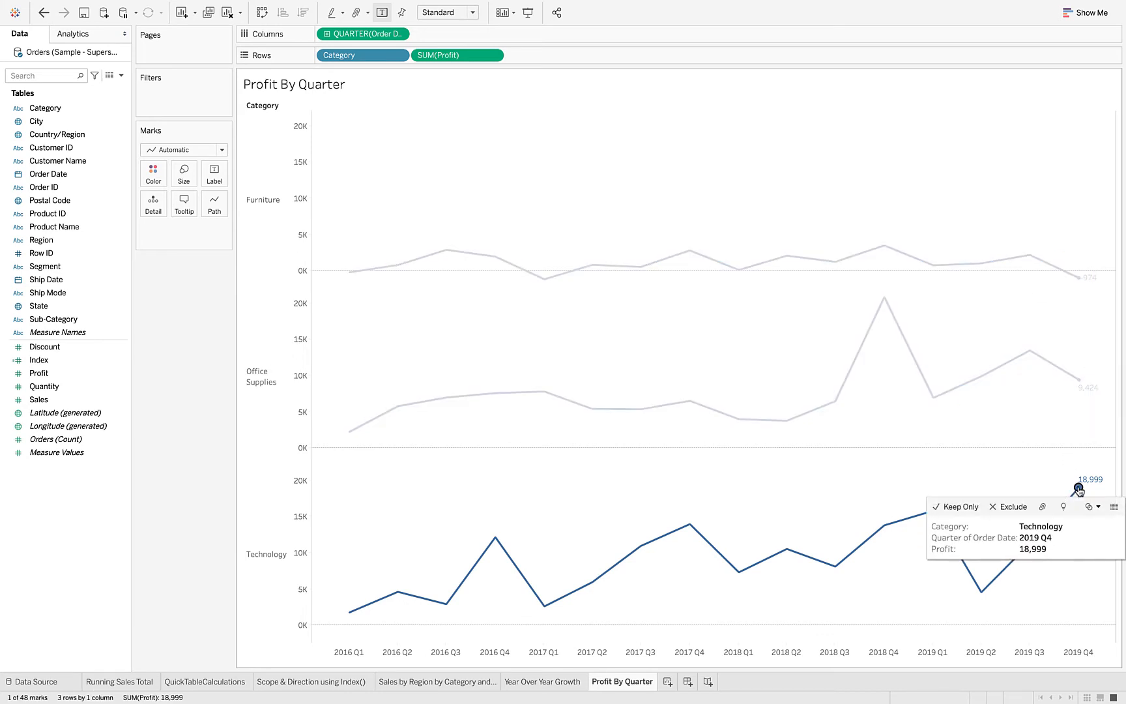
pyautogui.click(1005, 507)
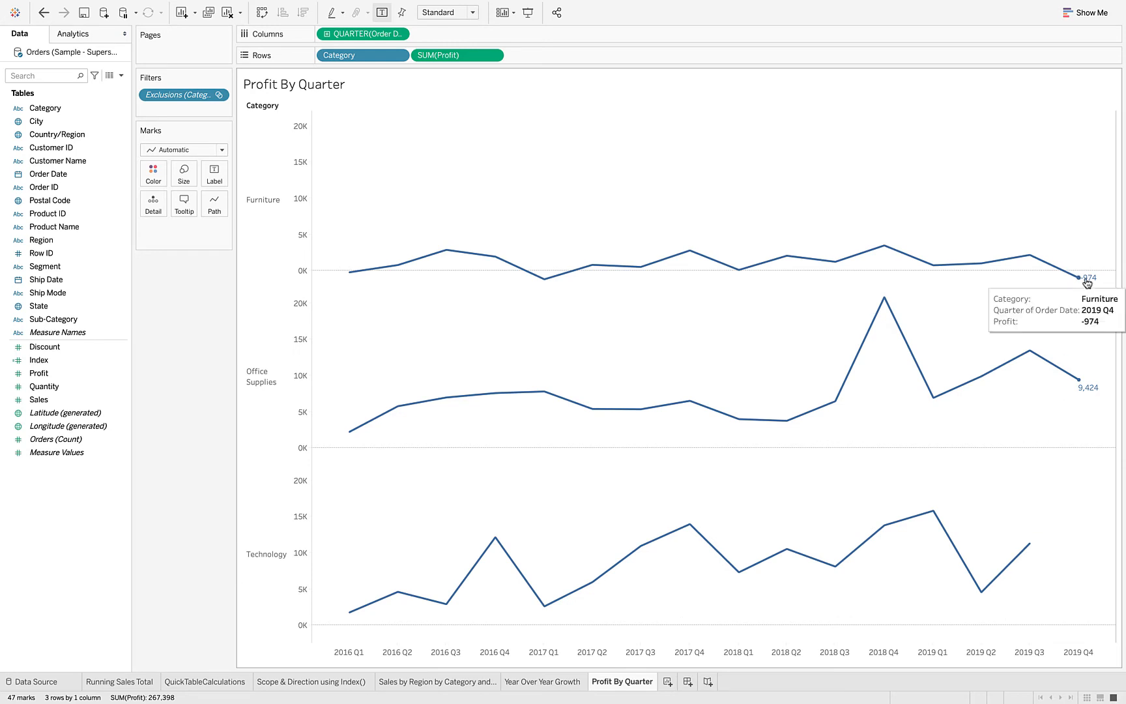
pyautogui.moveTo(1085, 397)
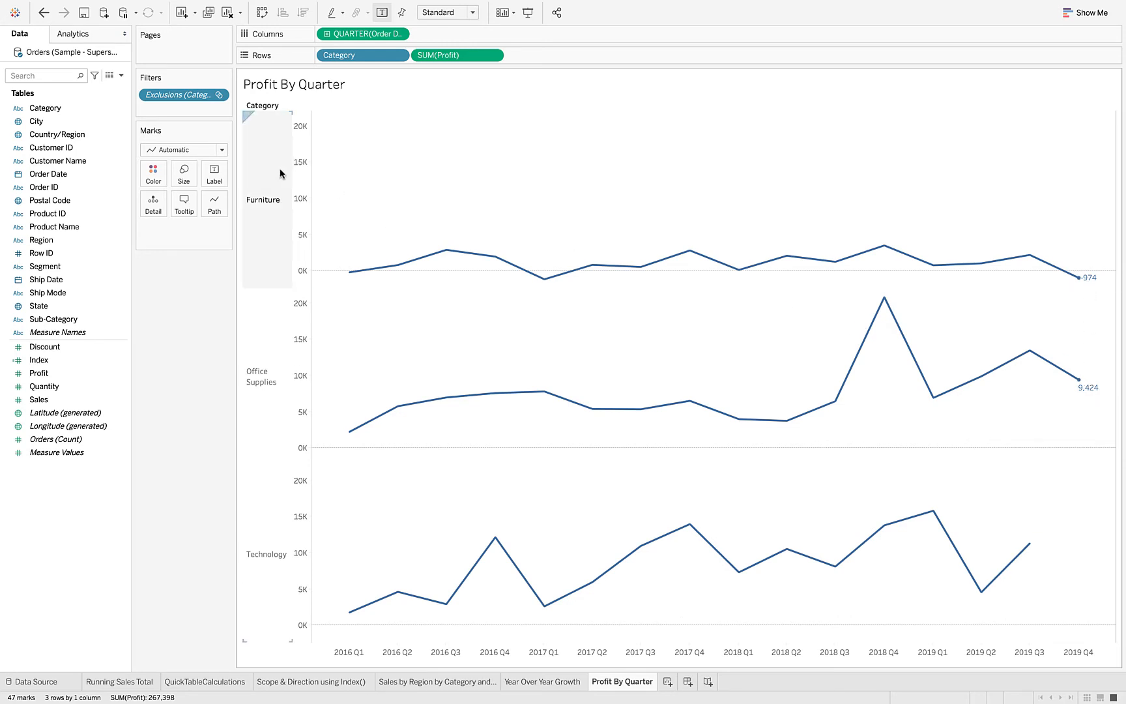
# - Review the label settings with the Table scope and inspect the Technology line's 2019 Q3 mark
pyautogui.click(212, 181)
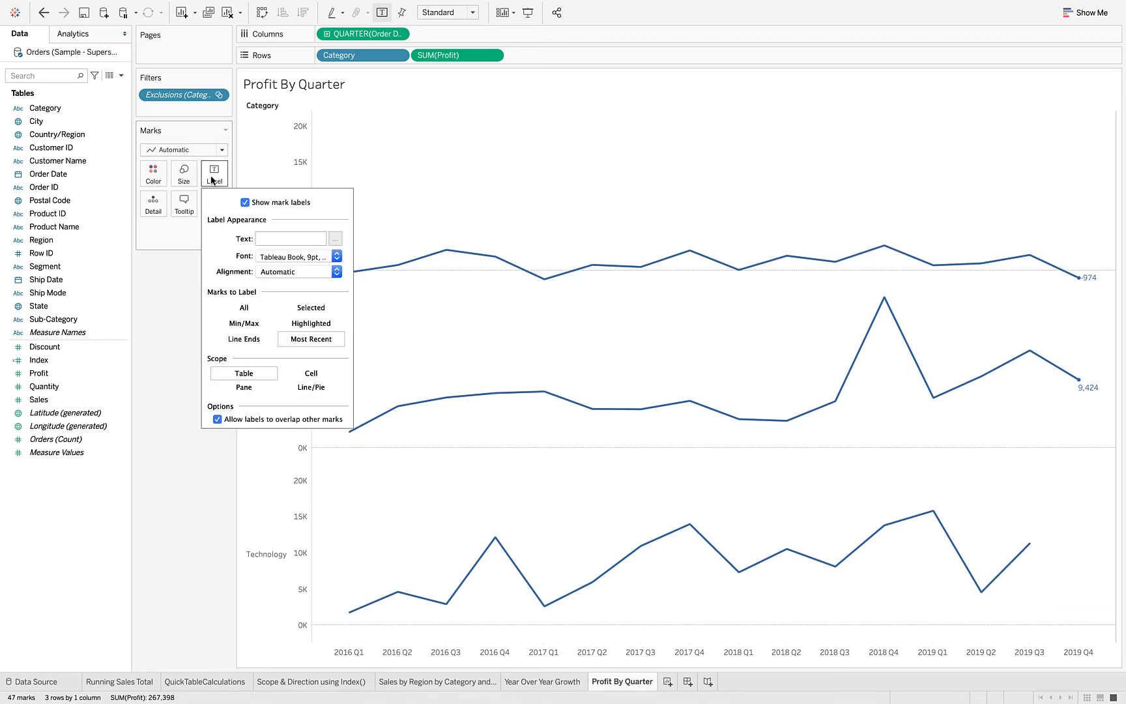
pyautogui.click(234, 374)
pyautogui.moveTo(1028, 544)
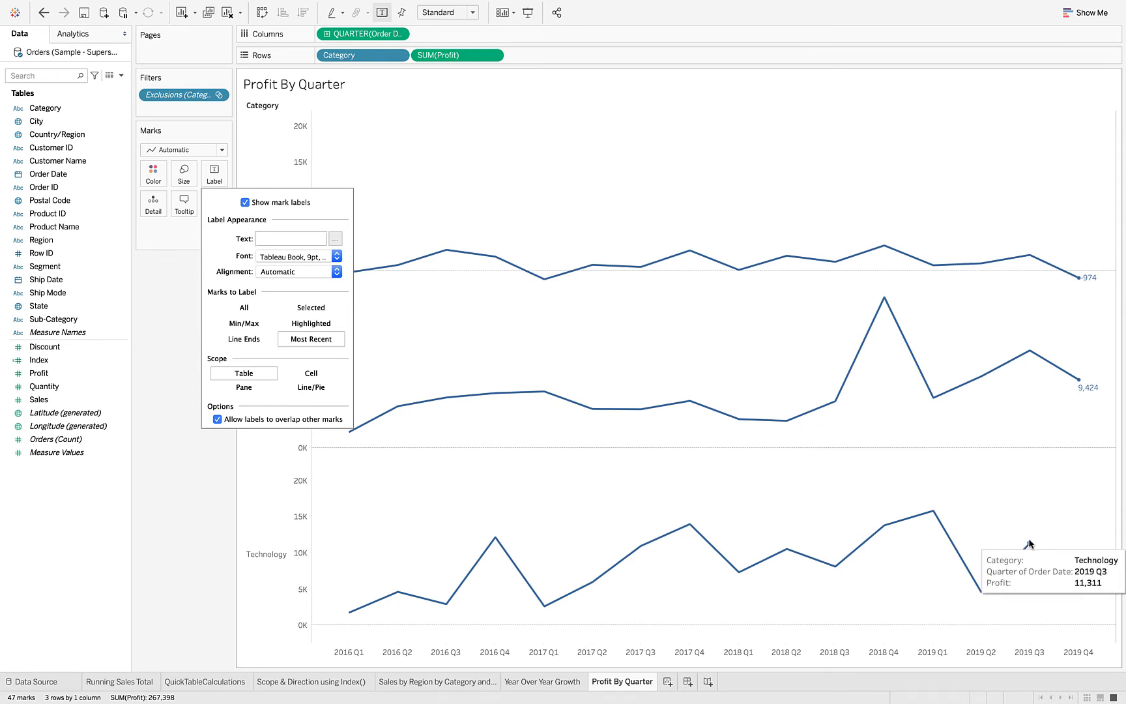
# - Set the scope of the most recent labels to Pane, and switch the marks to label to All
pyautogui.click(244, 387)
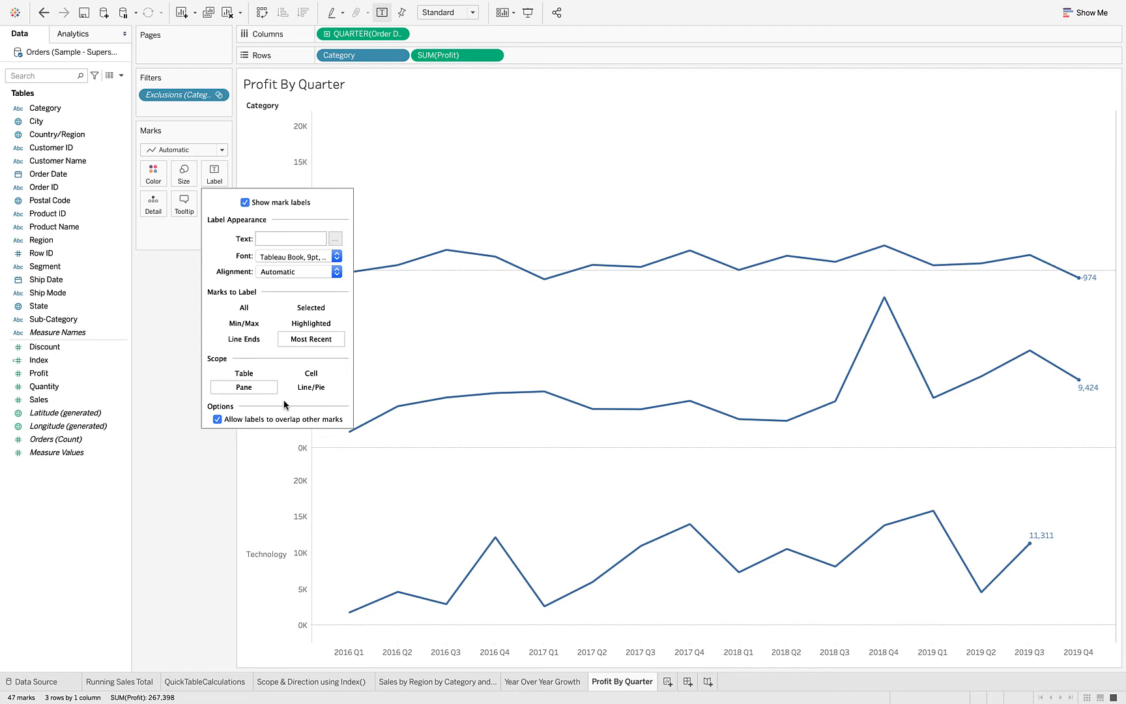
pyautogui.click(246, 310)
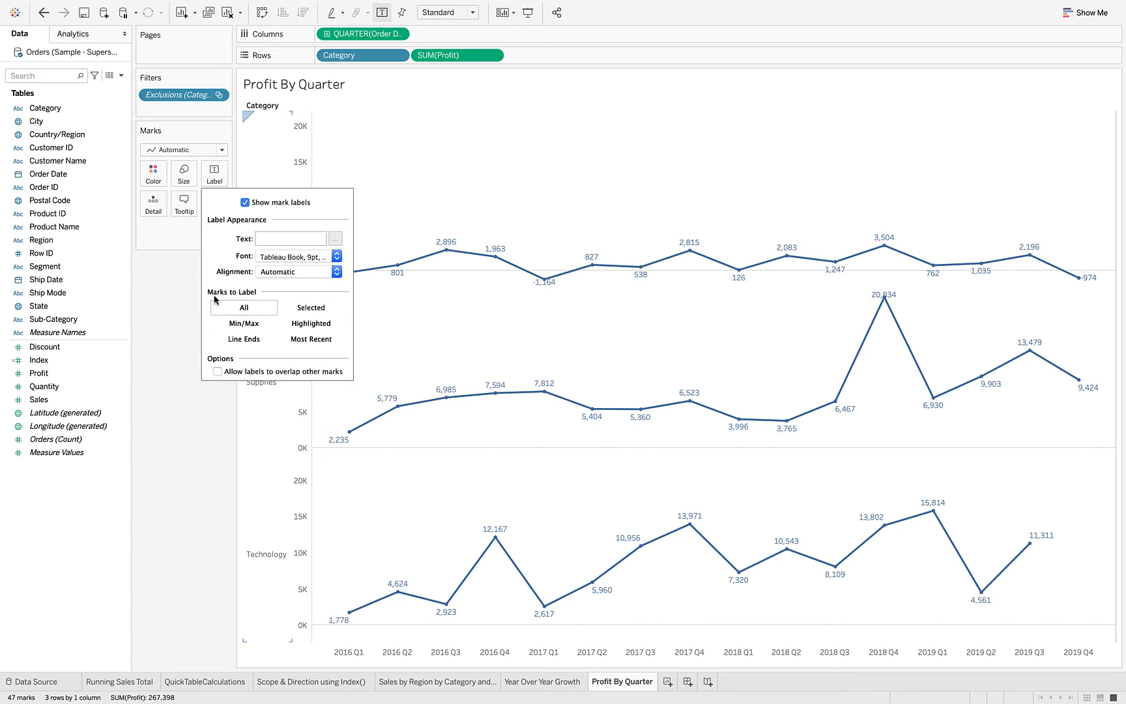
pyautogui.click(173, 308)
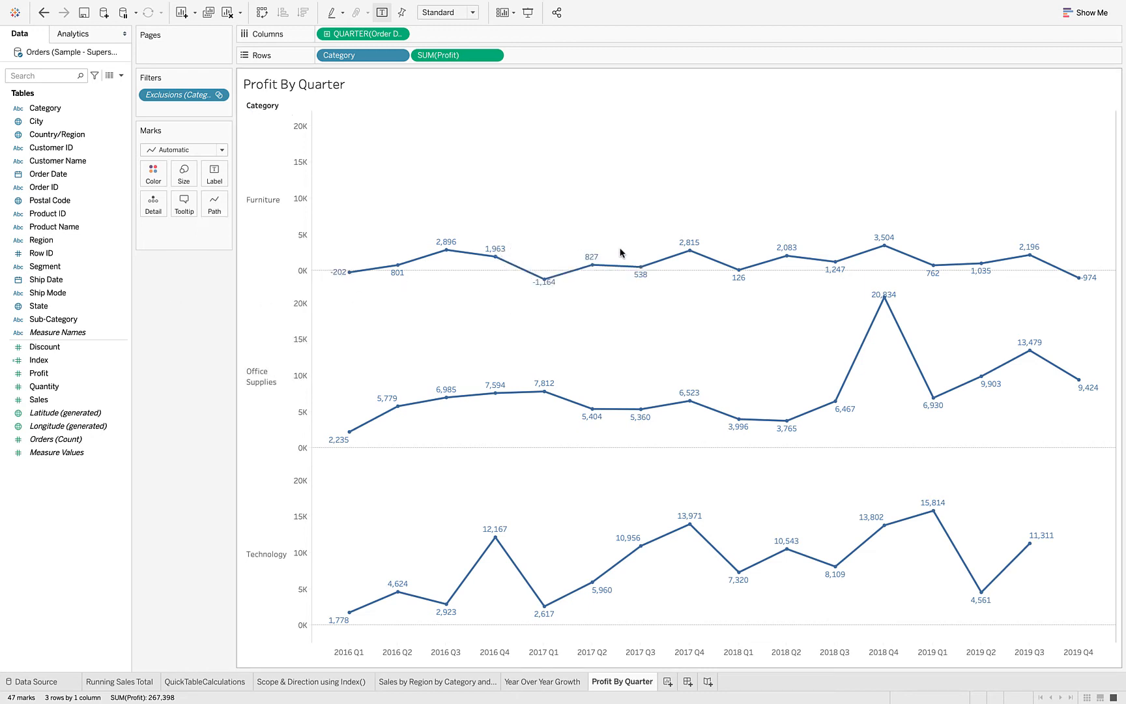
# - Move the Furniture line's 2017 Q2 label higher above its mark and the 2017 Q1 label from below to above its mark
pyautogui.moveTo(595, 260)
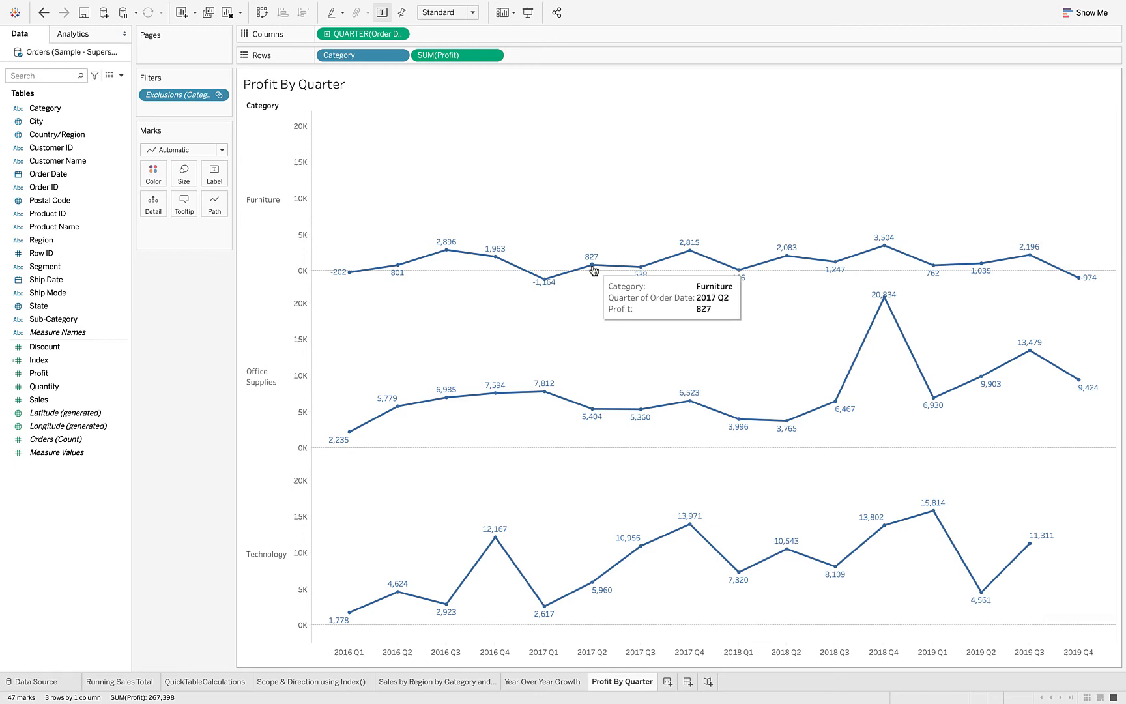
pyautogui.click(593, 265)
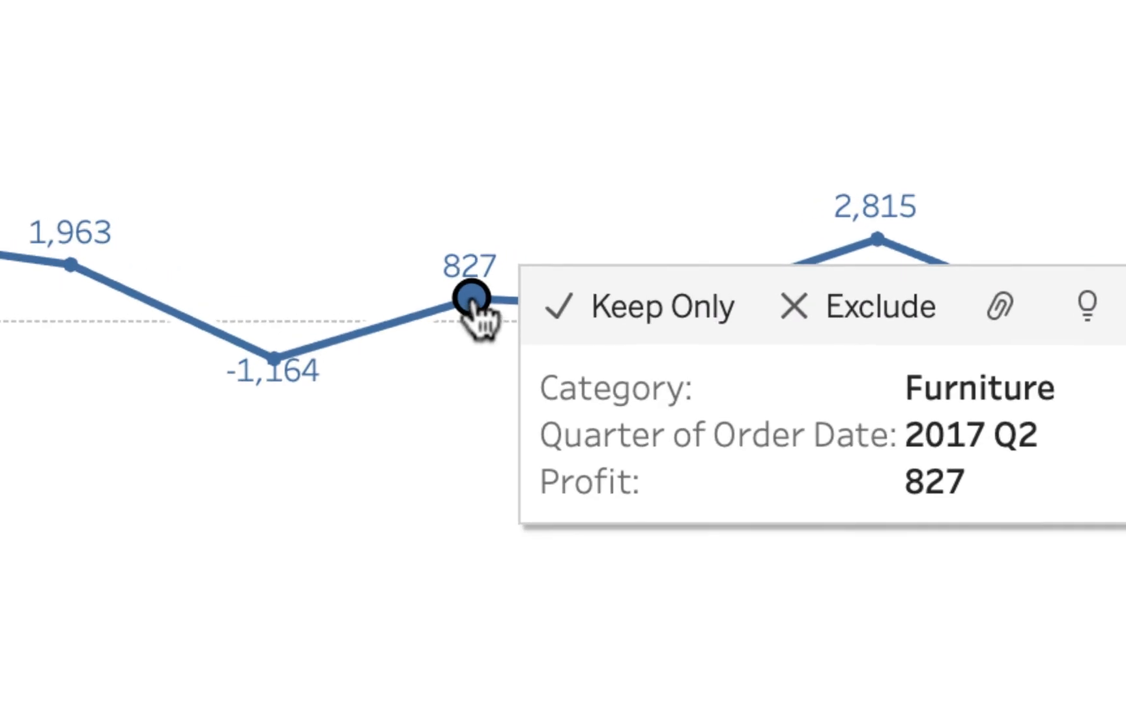
pyautogui.moveTo(476, 282); pyautogui.dragTo(473, 241)
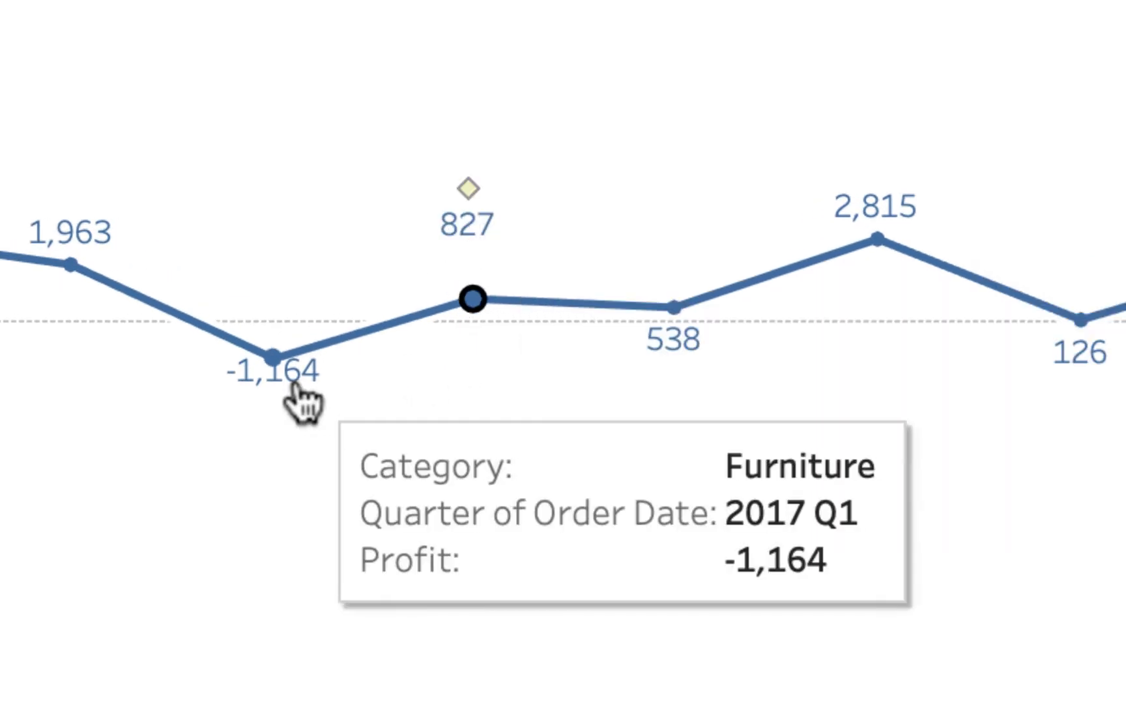
pyautogui.click(274, 365)
pyautogui.moveTo(272, 370); pyautogui.dragTo(272, 301)
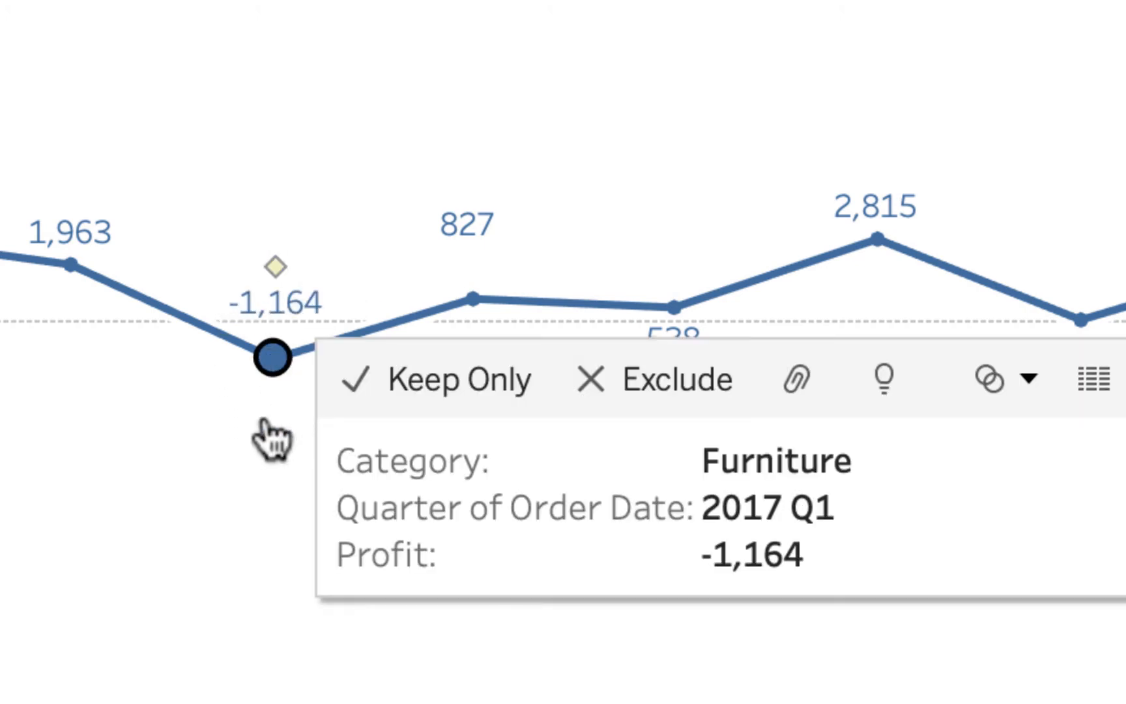
# - Move the Furniture line's 2016 Q4 label below its mark and raise the 2017 Q4 label further above its mark
pyautogui.click(93, 240)
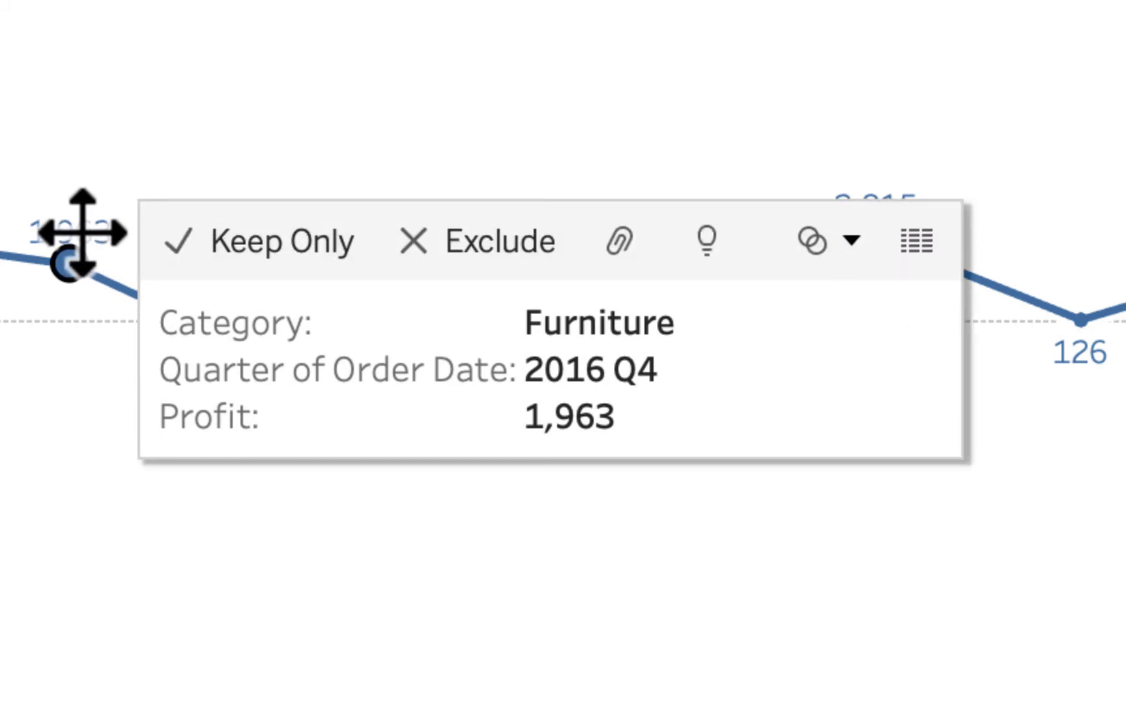
pyautogui.moveTo(80, 234); pyautogui.dragTo(78, 326)
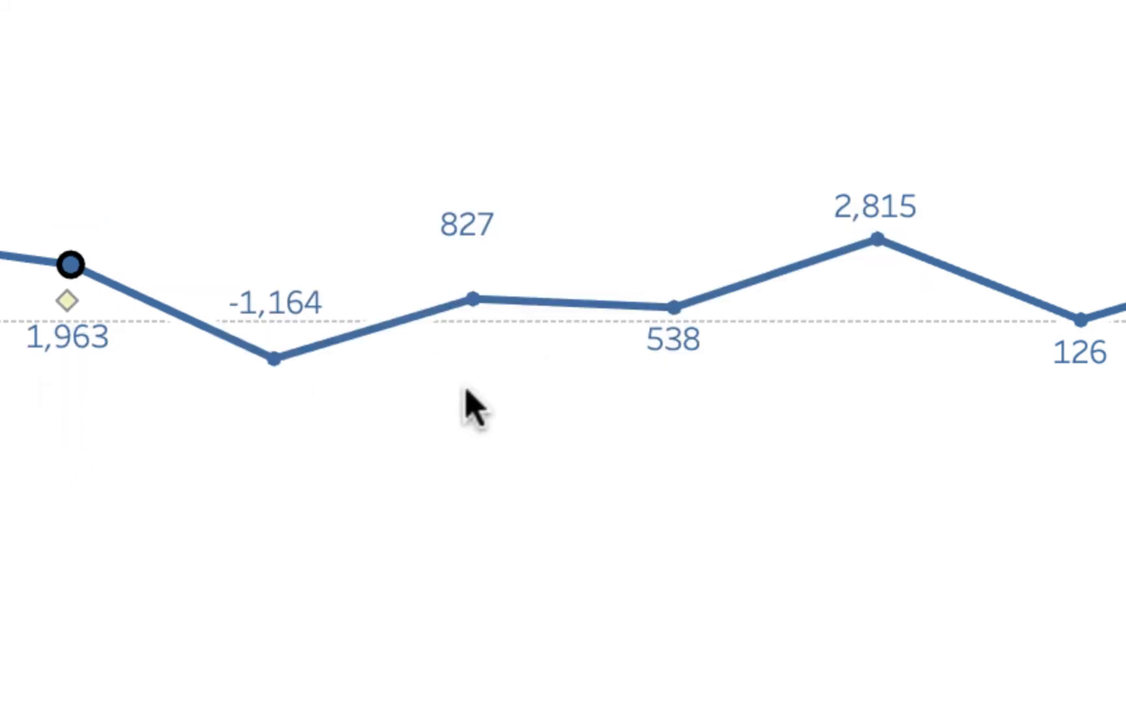
pyautogui.moveTo(879, 220)
pyautogui.click(873, 227)
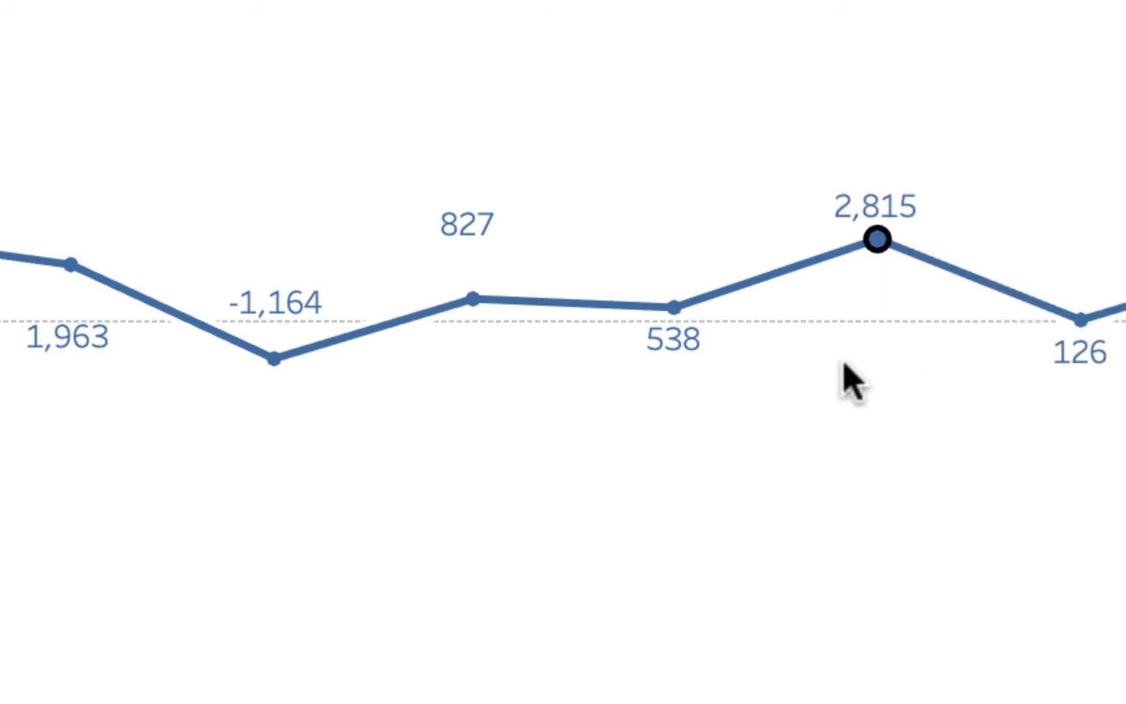
pyautogui.moveTo(877, 217); pyautogui.dragTo(874, 163)
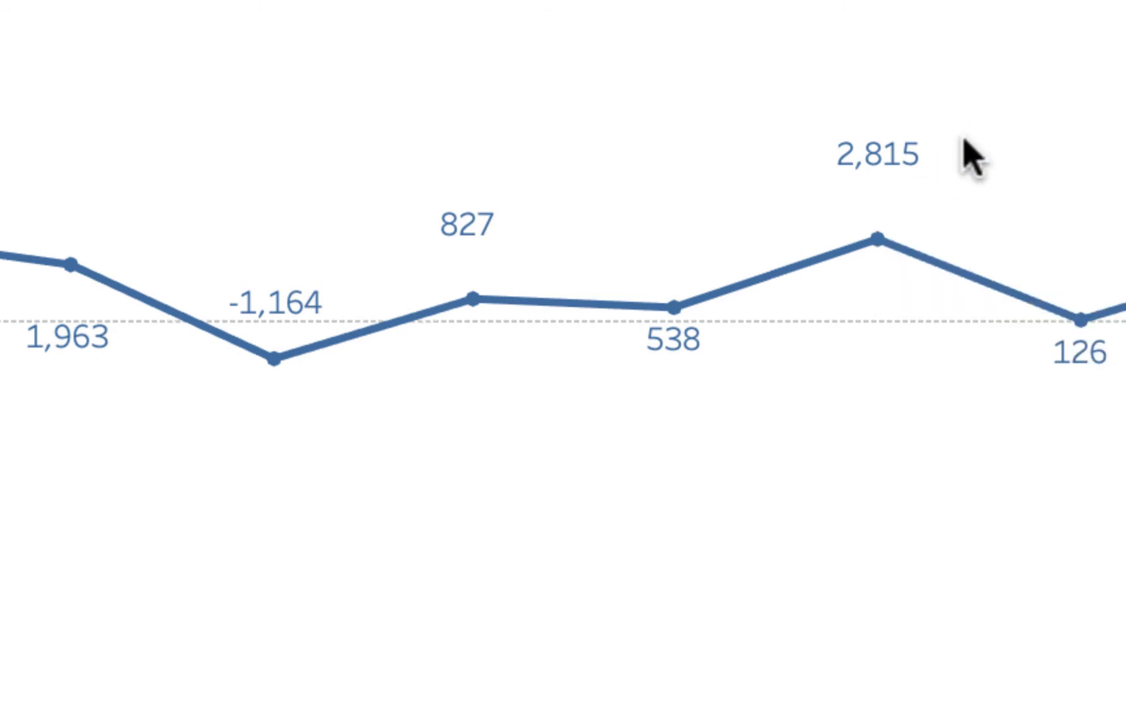
pyautogui.moveTo(879, 239)
# - Set the mark label font to Tableau Medium at size 10
pyautogui.click(72, 146)
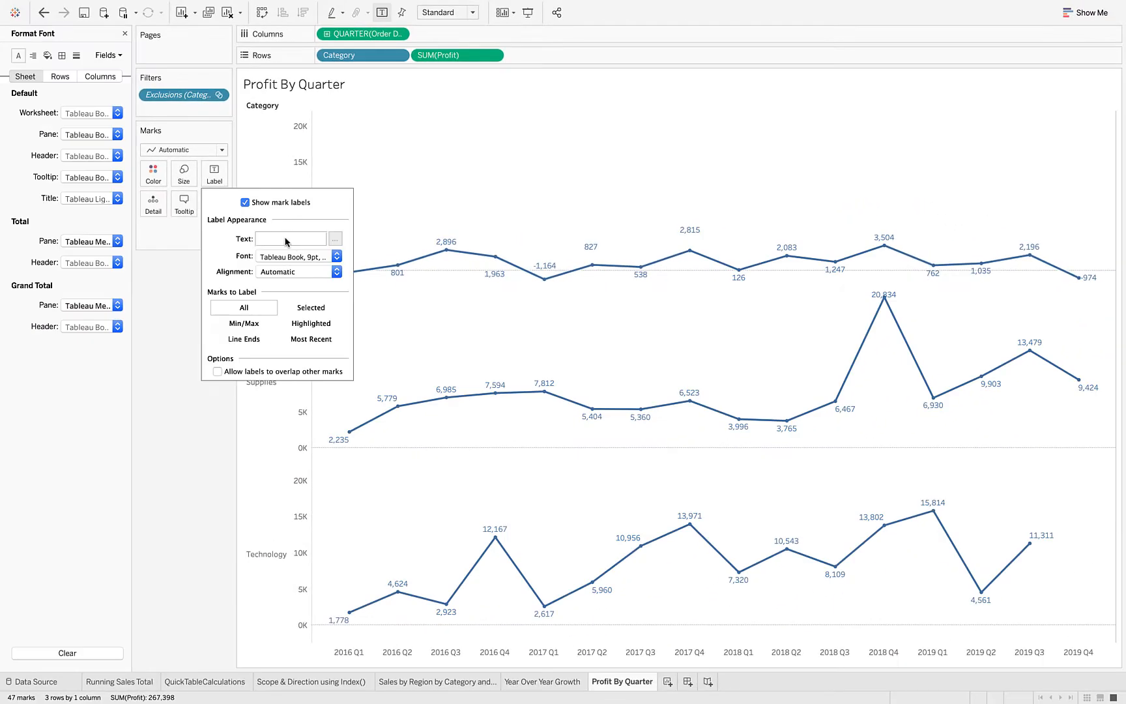
pyautogui.click(337, 256)
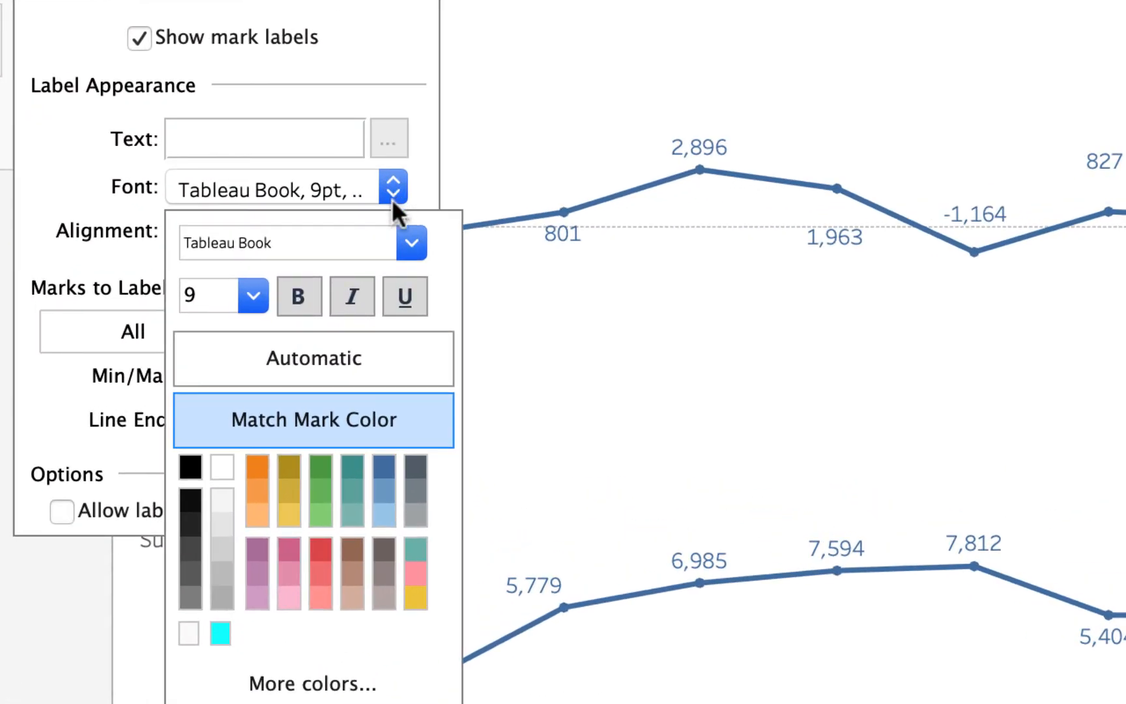
pyautogui.click(410, 235)
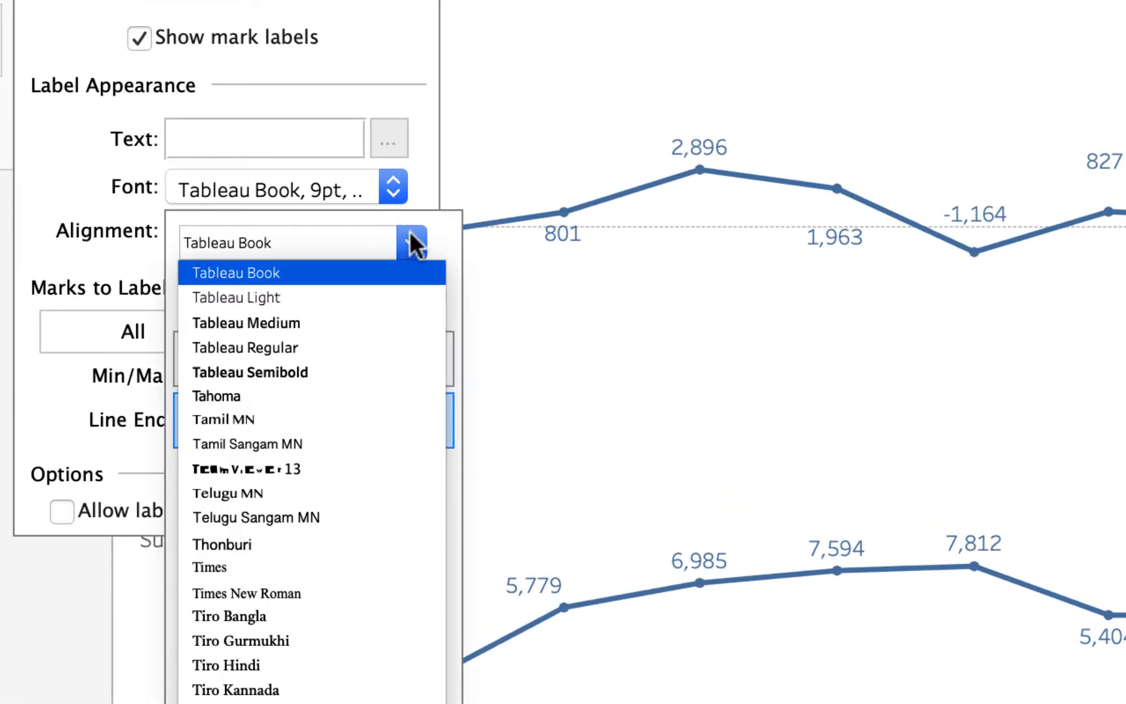
pyautogui.click(282, 323)
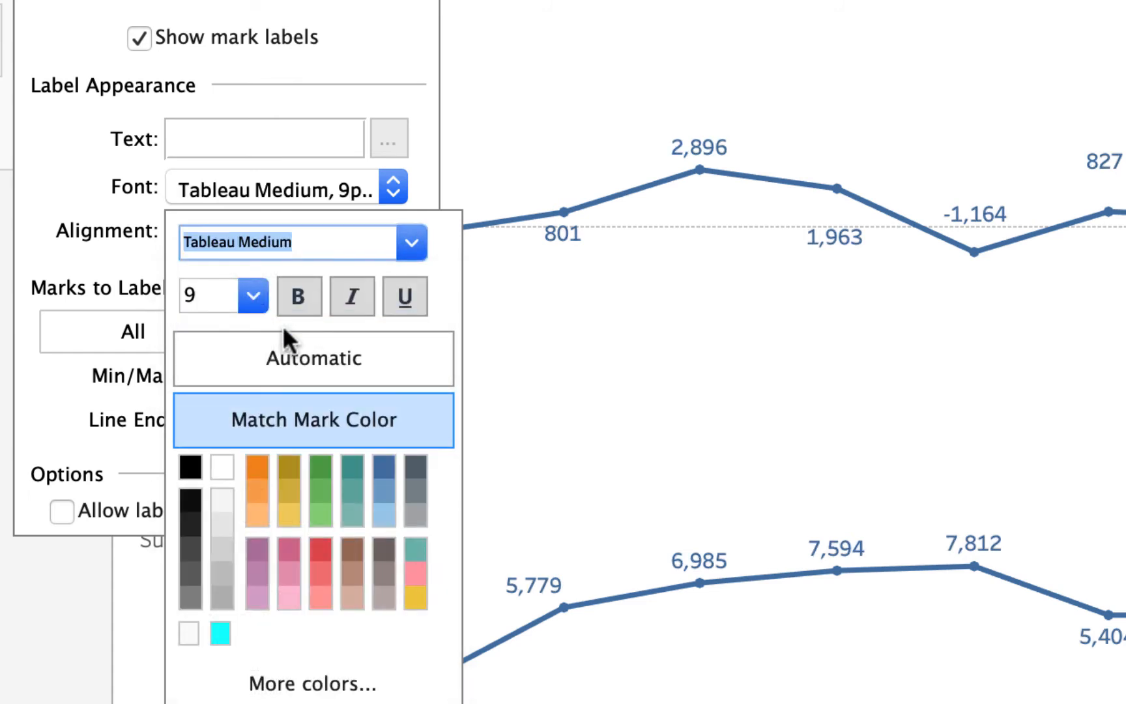
pyautogui.click(254, 296)
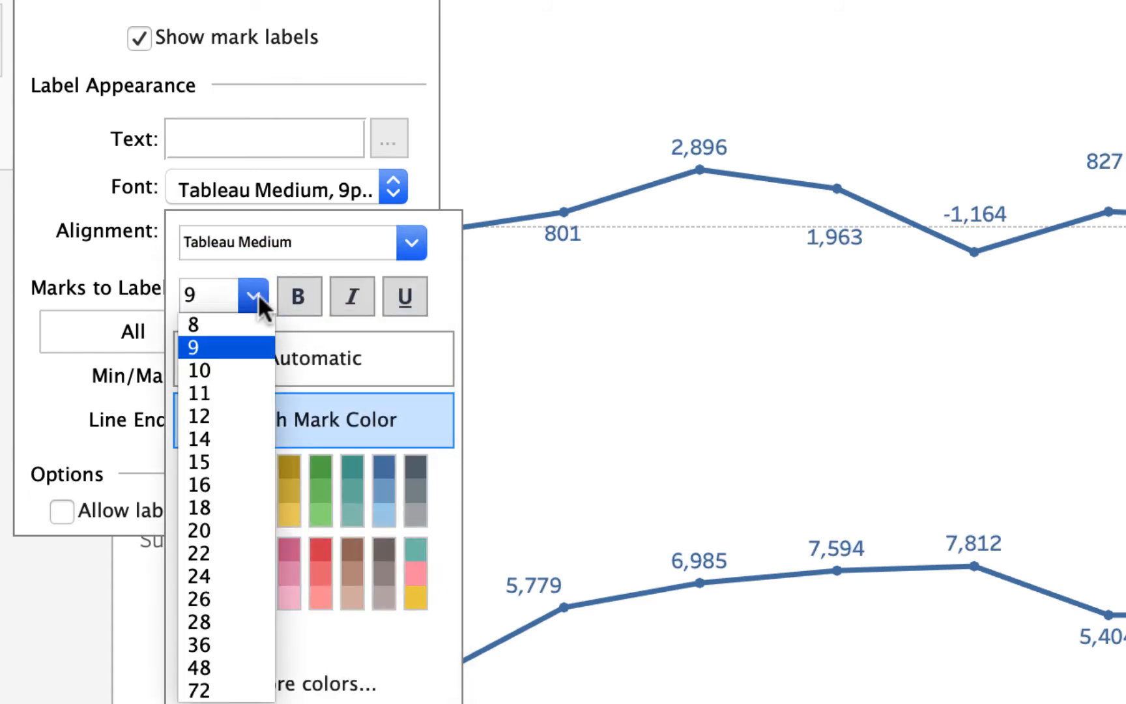
pyautogui.click(231, 323)
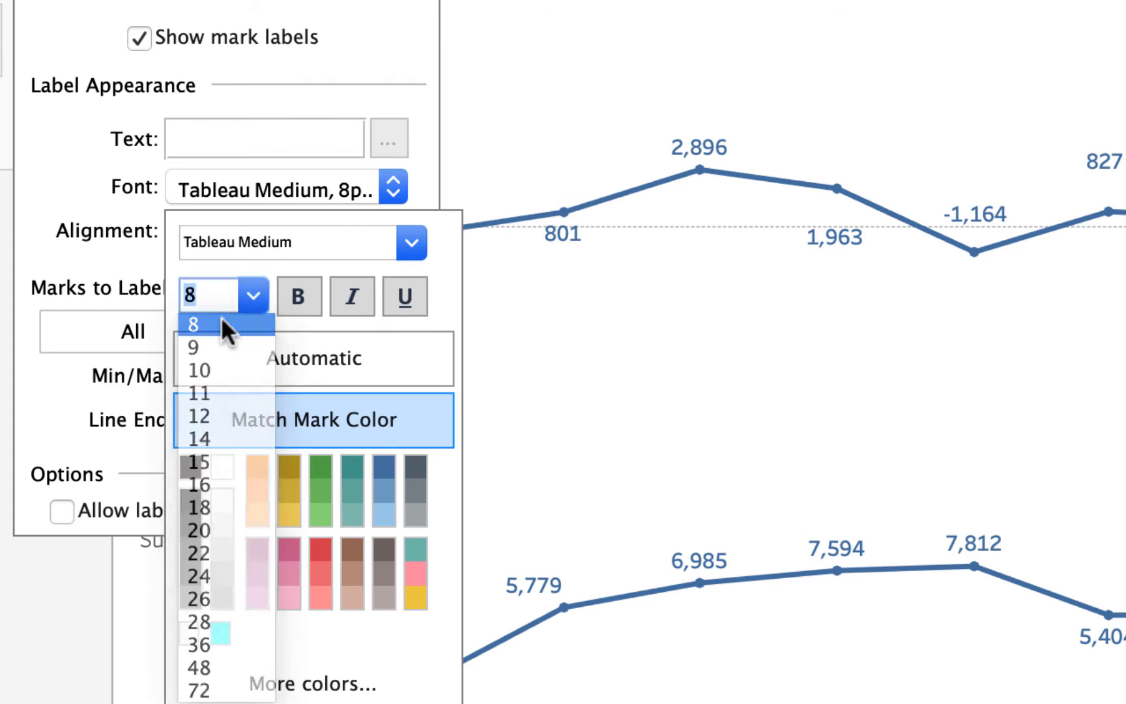
pyautogui.click(255, 299)
pyautogui.click(237, 368)
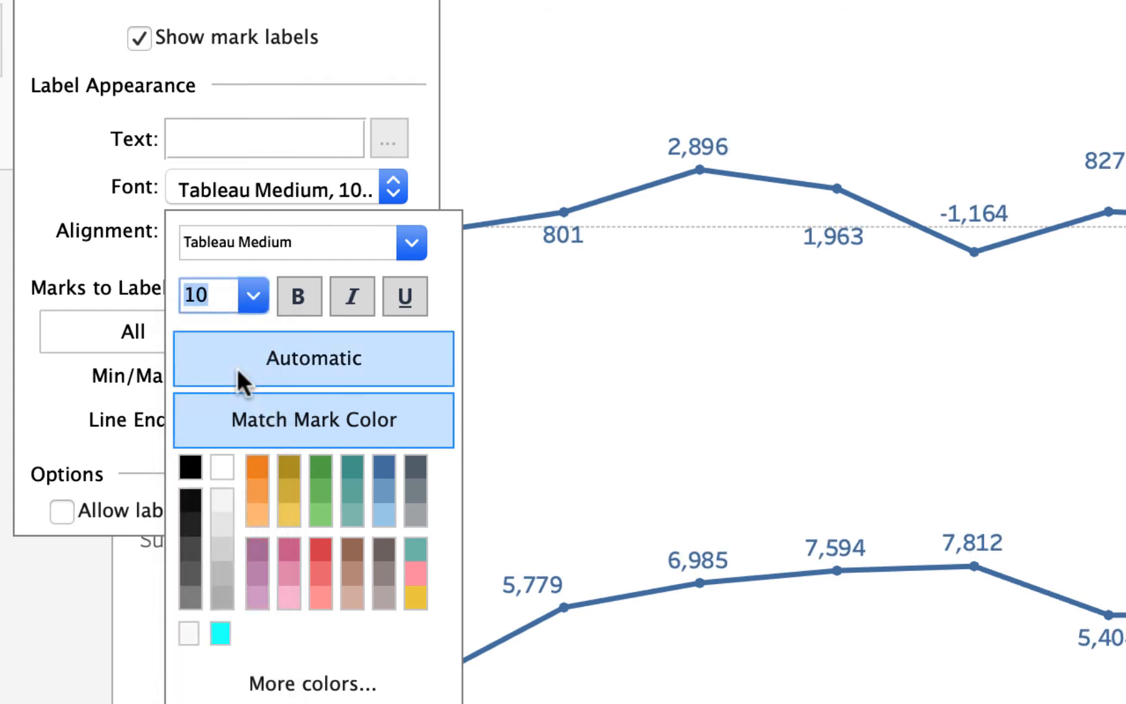
# - Underline the mark labels and color them orange
pyautogui.click(409, 292)
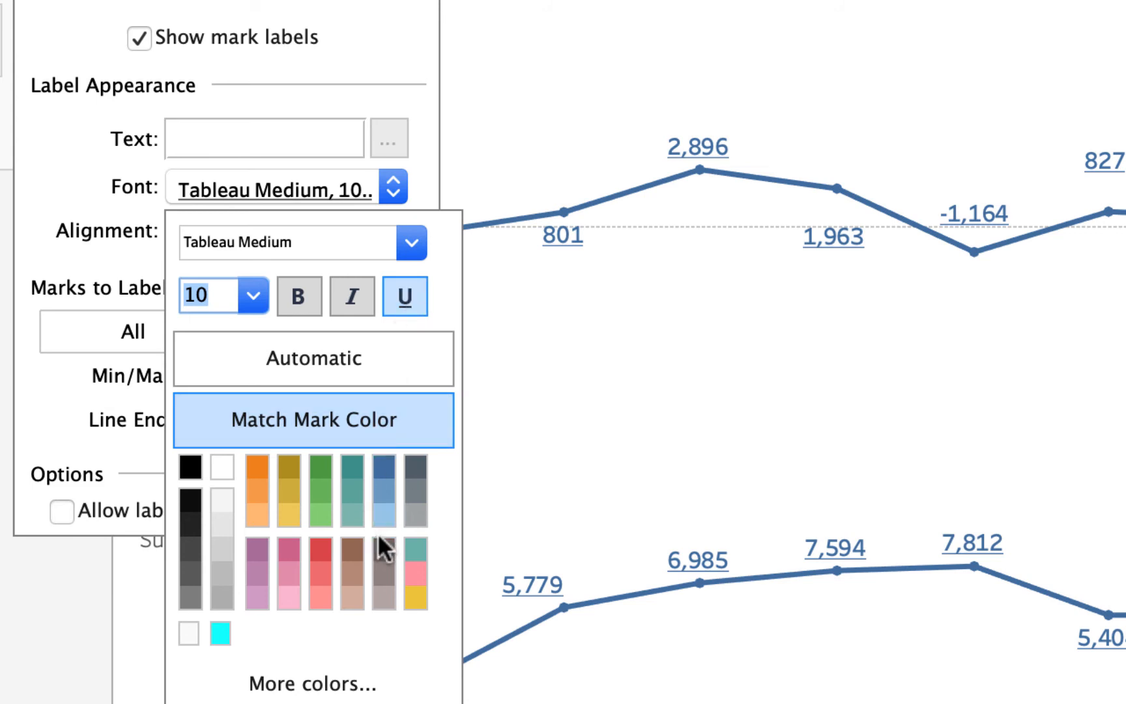
pyautogui.click(257, 465)
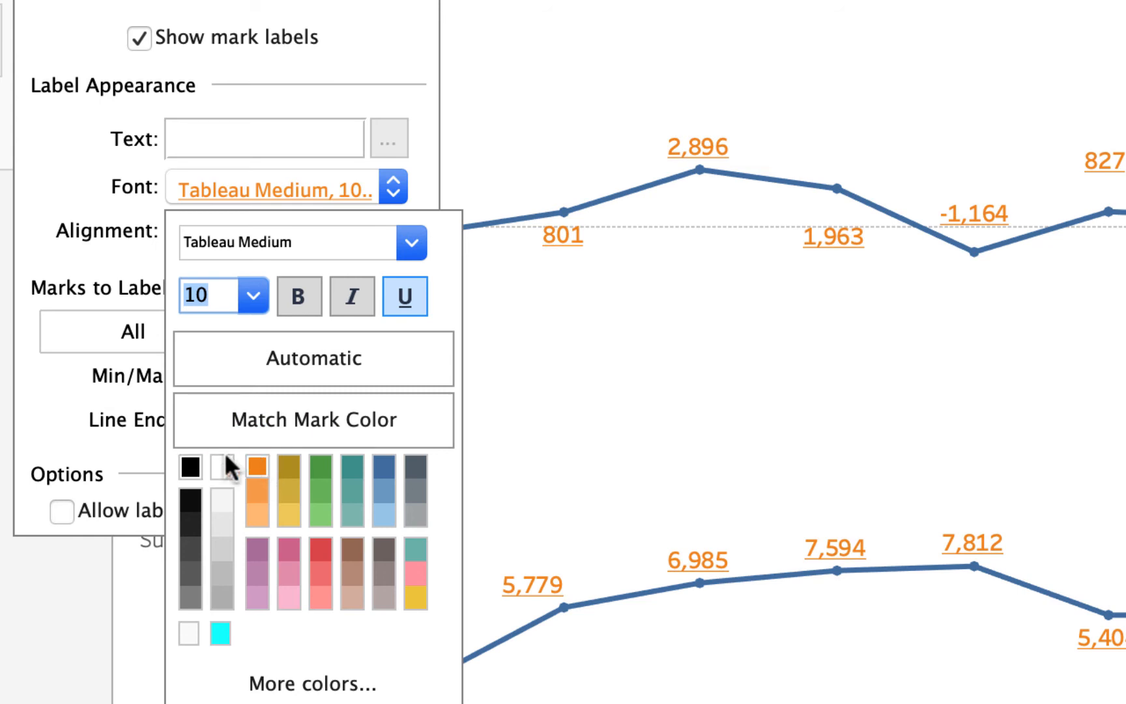
pyautogui.click(5, 365)
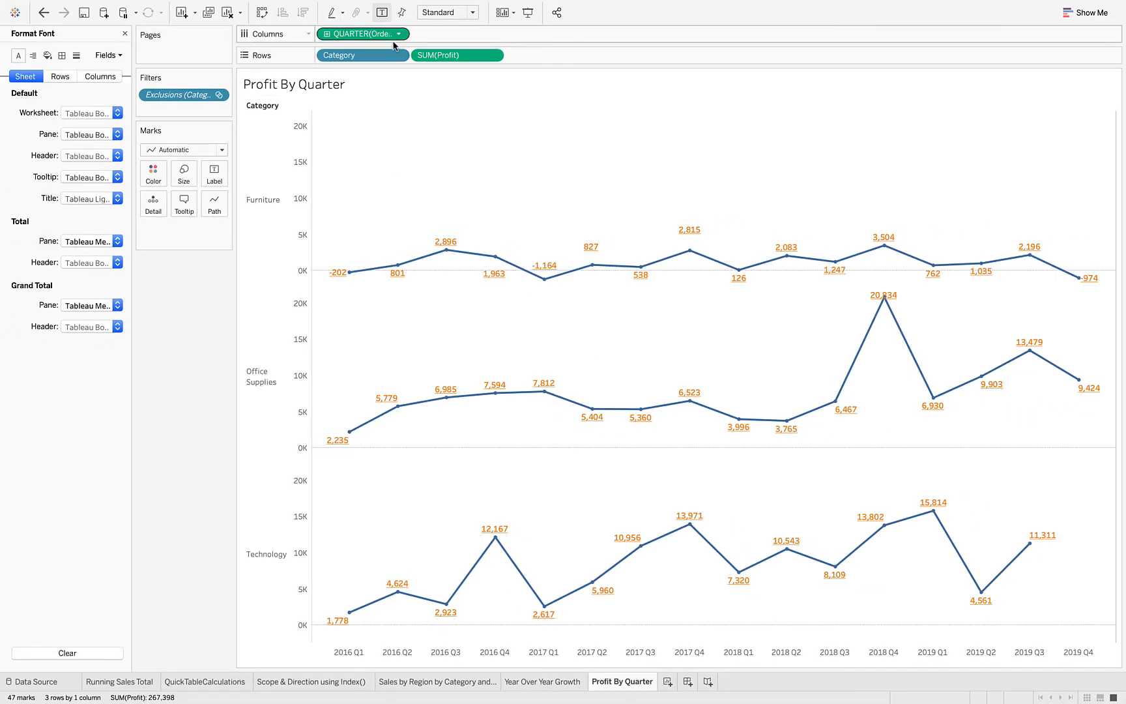
# - Hide the chart's mark labels and set the Furniture 2017 Q2 mark's label to Never Show
pyautogui.click(382, 13)
pyautogui.moveTo(598, 275)
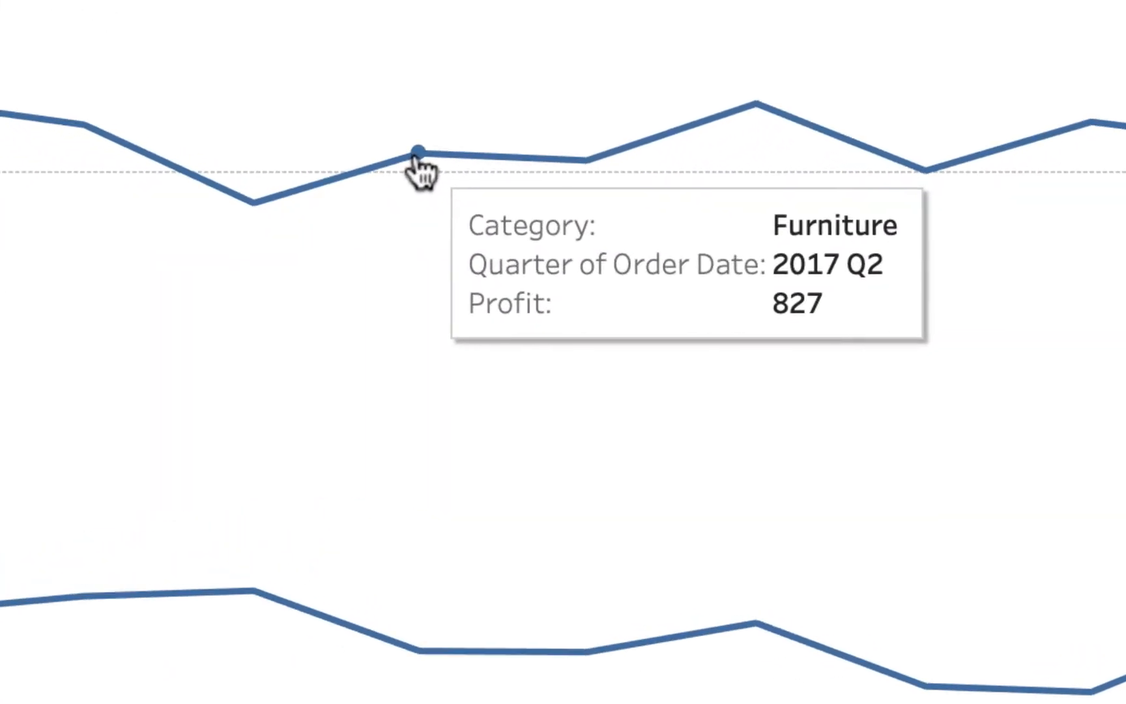
pyautogui.rightClick(417, 156)
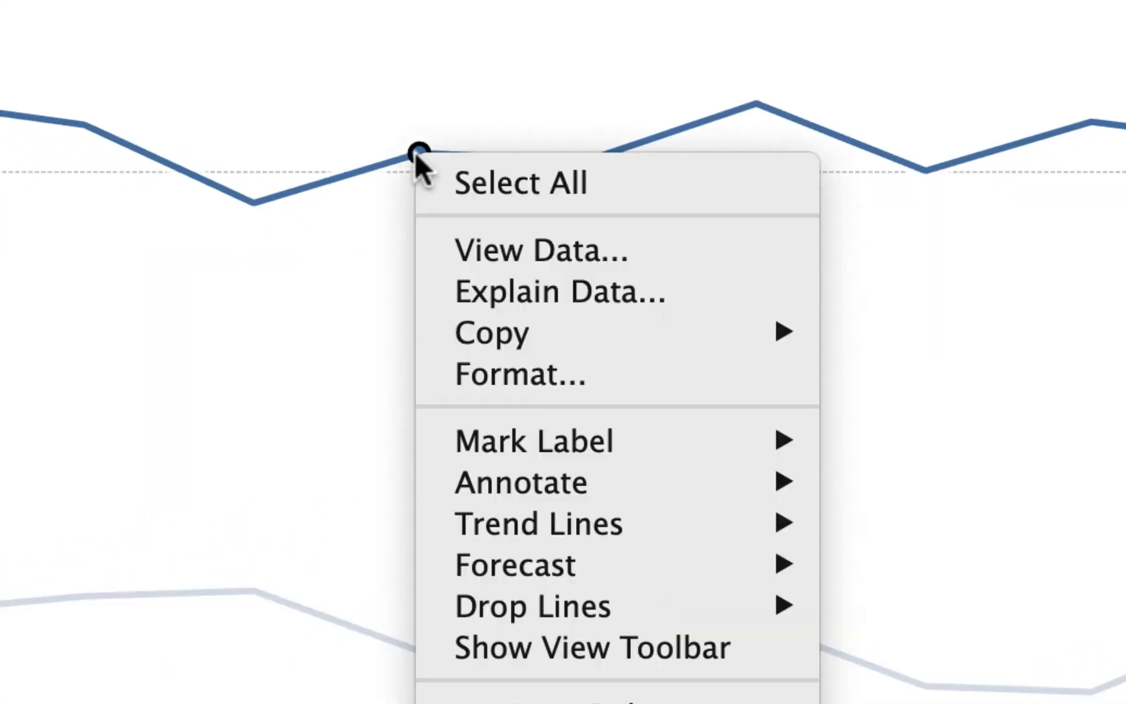
pyautogui.moveTo(546, 433)
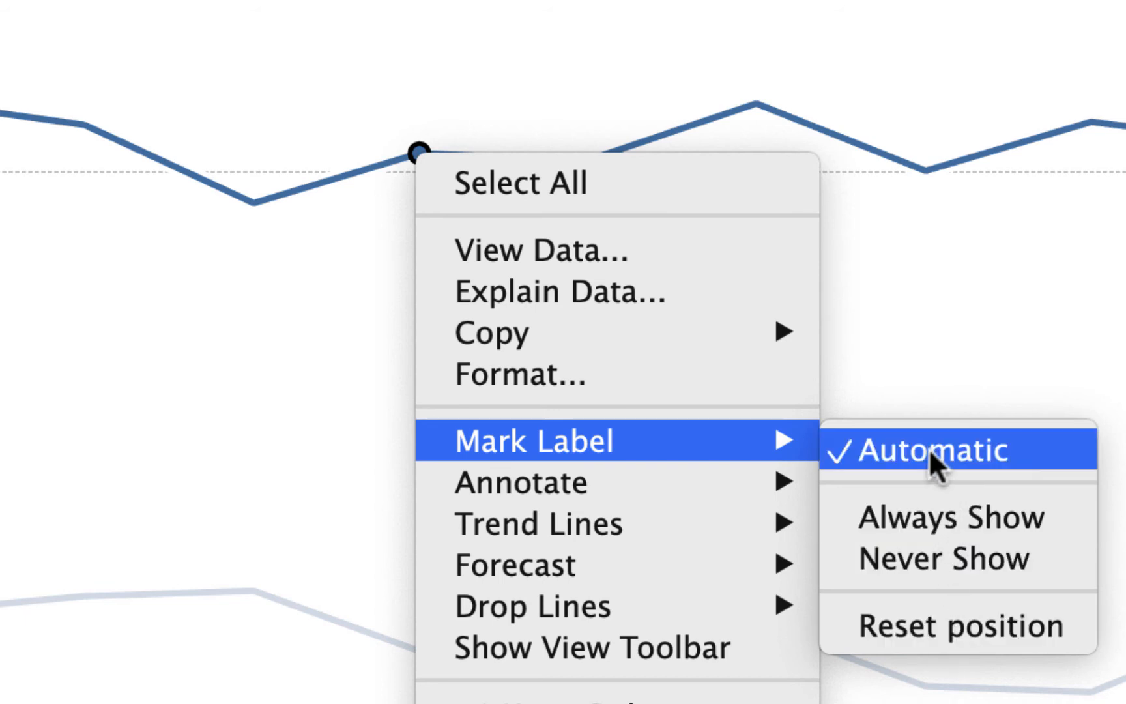
pyautogui.click(923, 557)
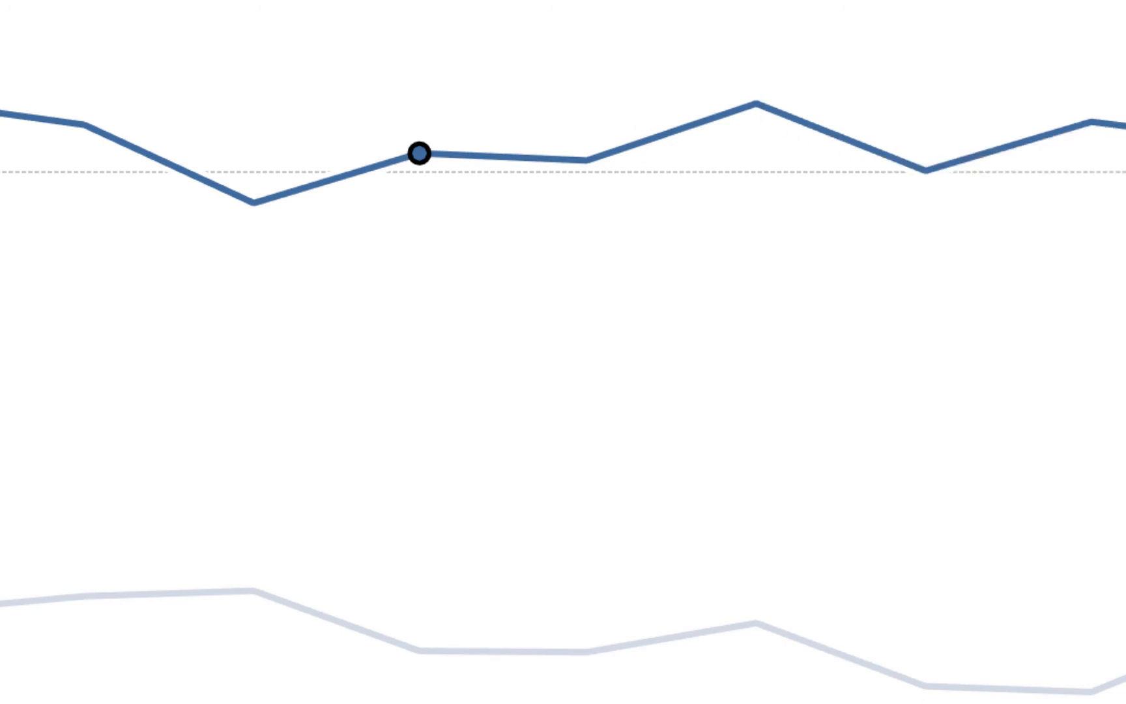
# - Show the mark labels again to check the Furniture 2017 Q2 mark, and undo the label display change
pyautogui.click(383, 13)
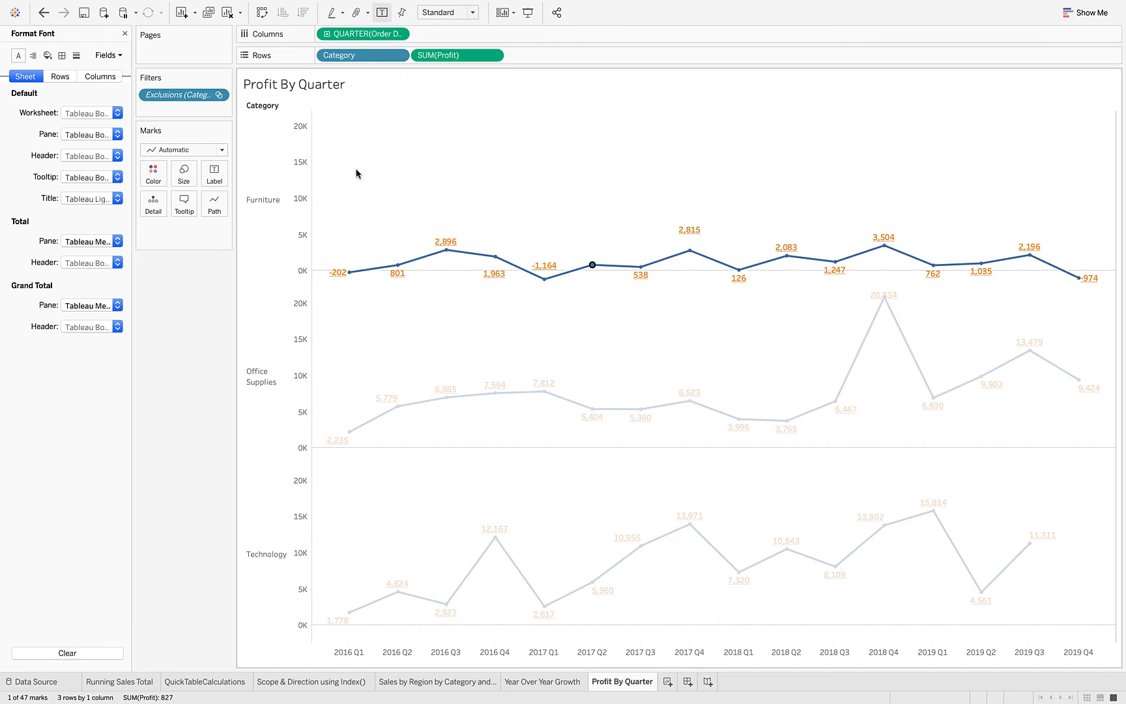
pyautogui.click(379, 184)
pyautogui.moveTo(592, 267)
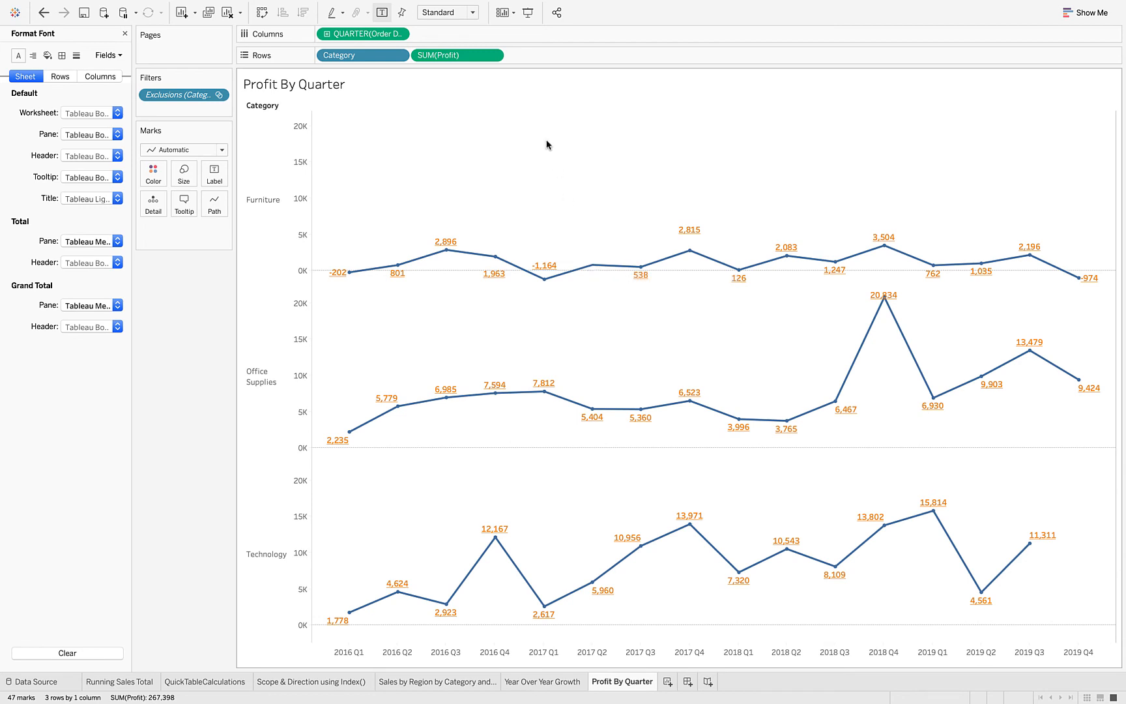
pyautogui.click(44, 12)
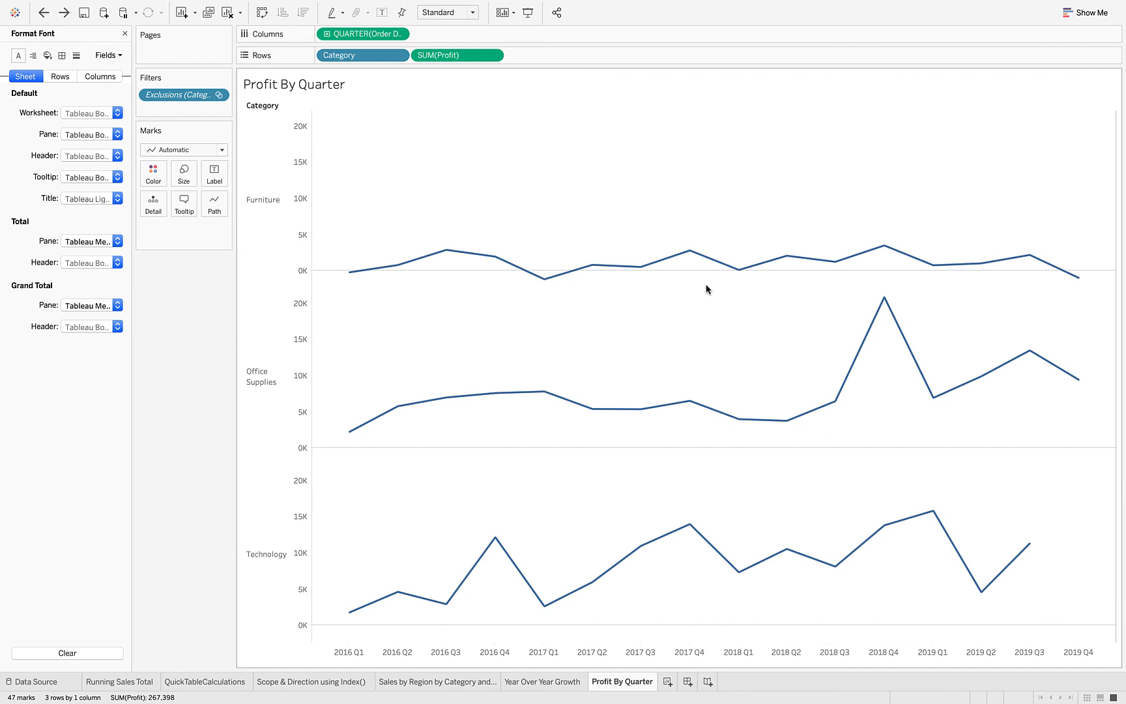
# - Set the Furniture 2017 Q4 mark's label to Always Show and clear the selection
pyautogui.moveTo(690, 256)
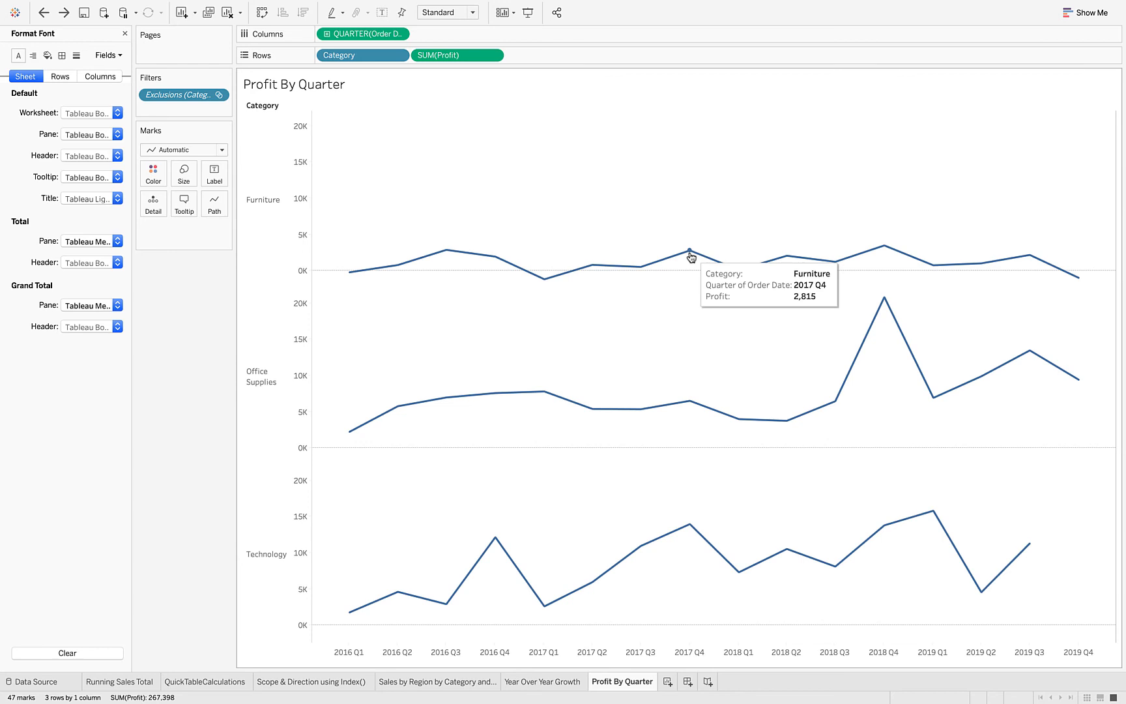
pyautogui.rightClick(691, 256)
pyautogui.moveTo(727, 337)
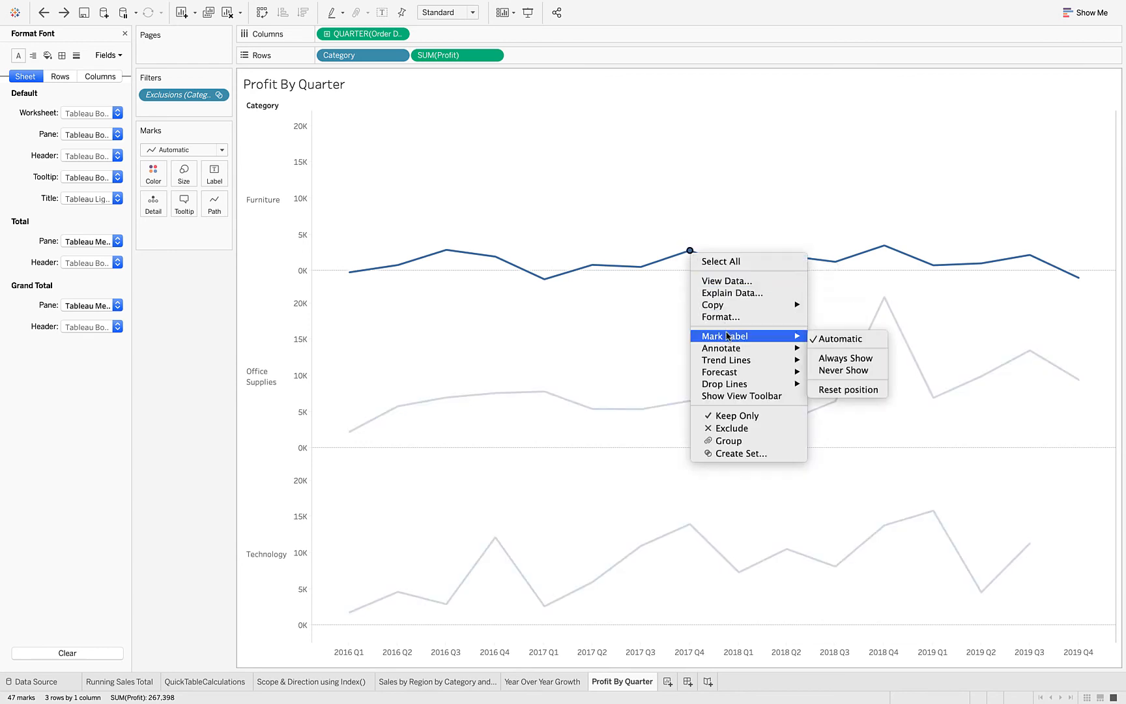
pyautogui.click(844, 358)
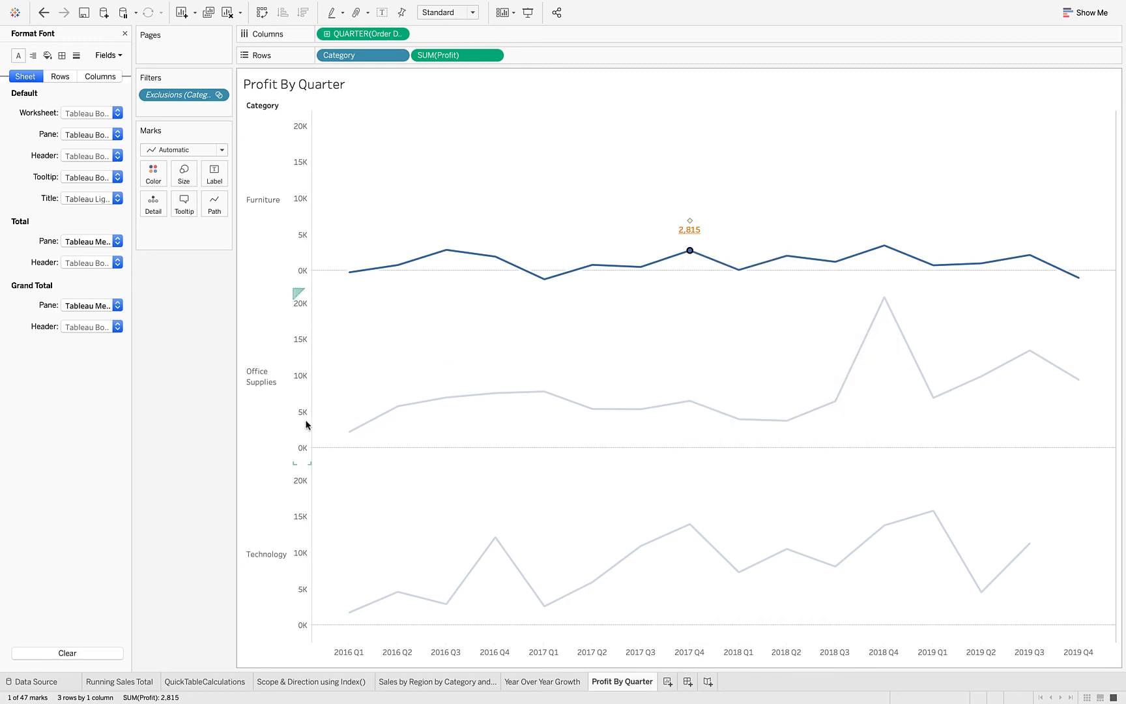
pyautogui.click(275, 427)
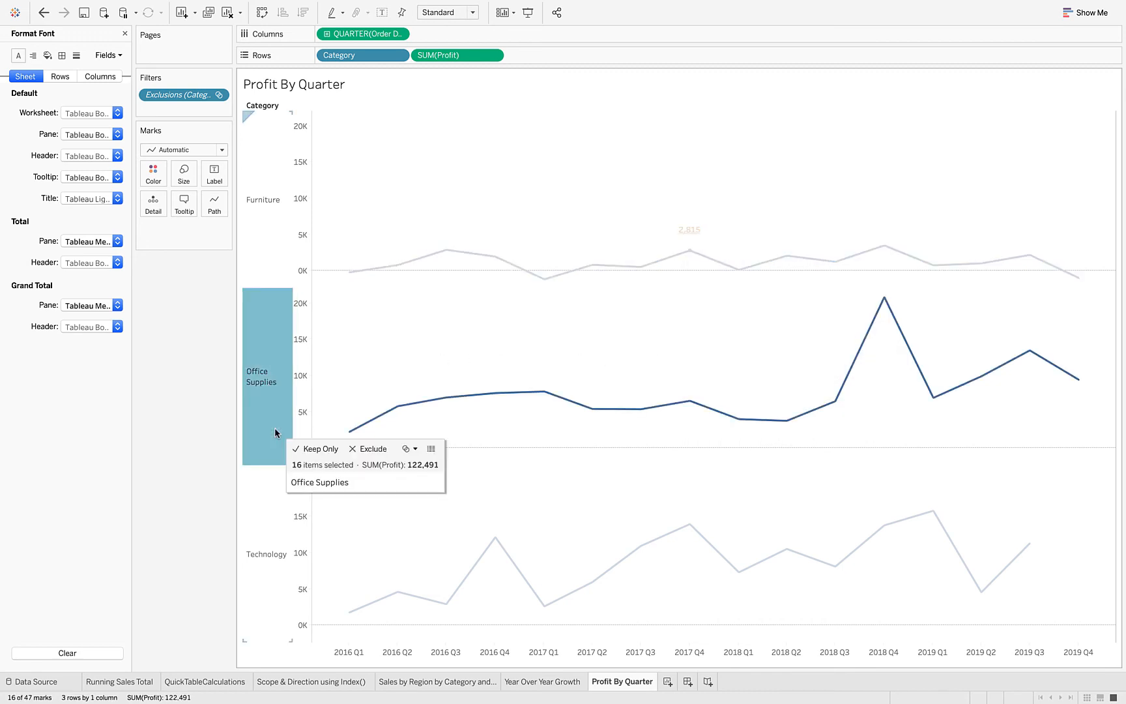
pyautogui.click(431, 194)
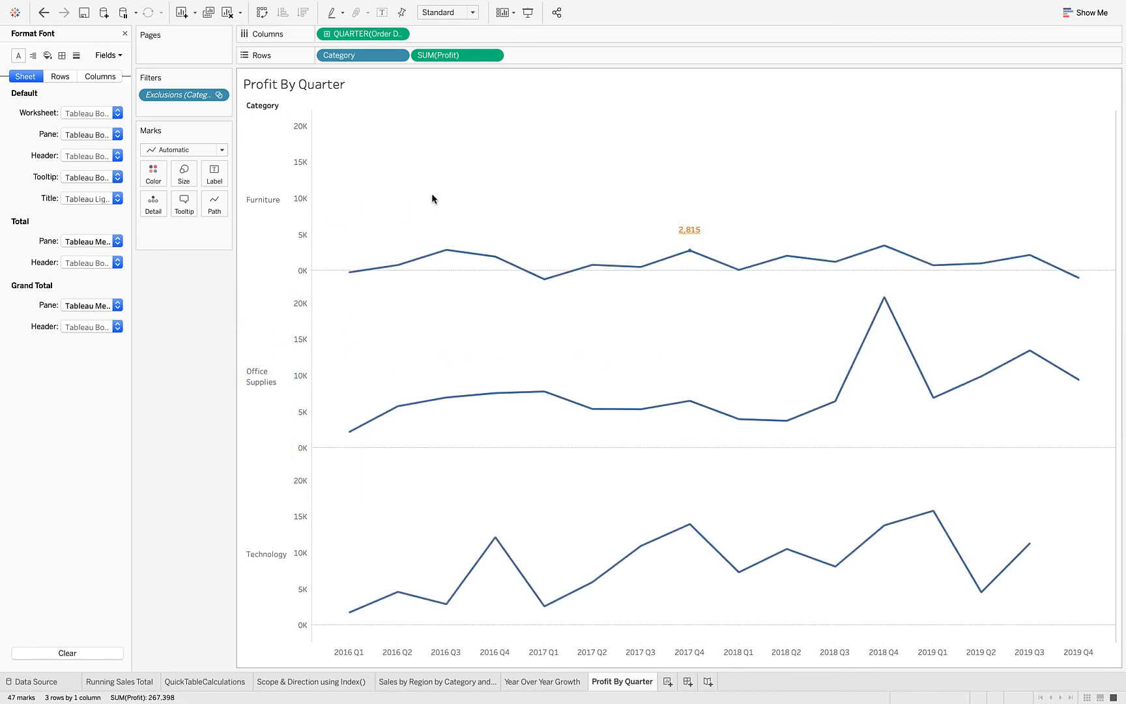
# - Turn on mark labels for the profit lines with the Line Ends option
pyautogui.click(213, 176)
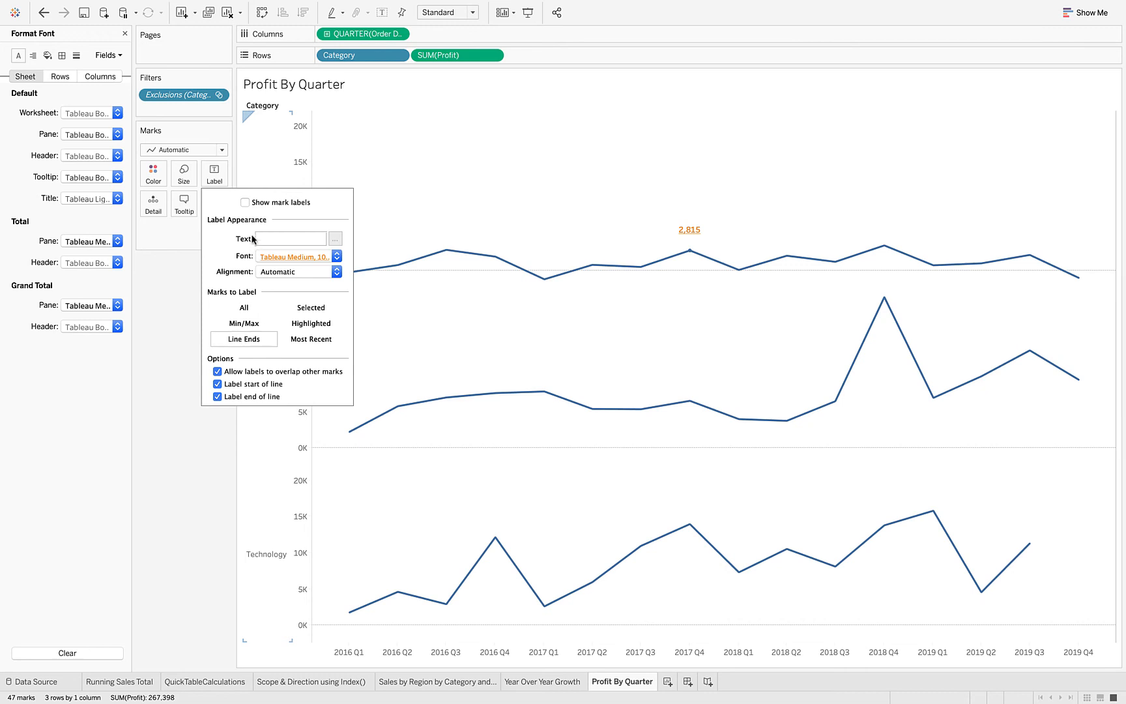
pyautogui.click(245, 202)
pyautogui.click(166, 291)
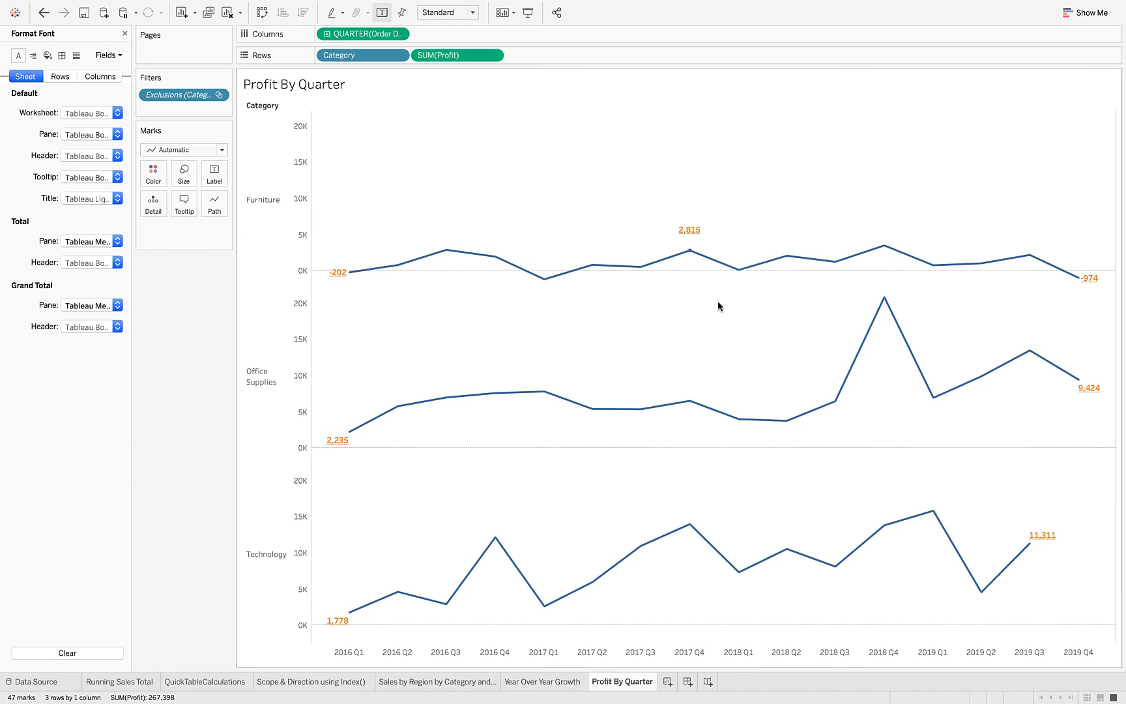
# - Review the Mark Label options of the Furniture 2017 Q4 mark without changing them
pyautogui.rightClick(690, 251)
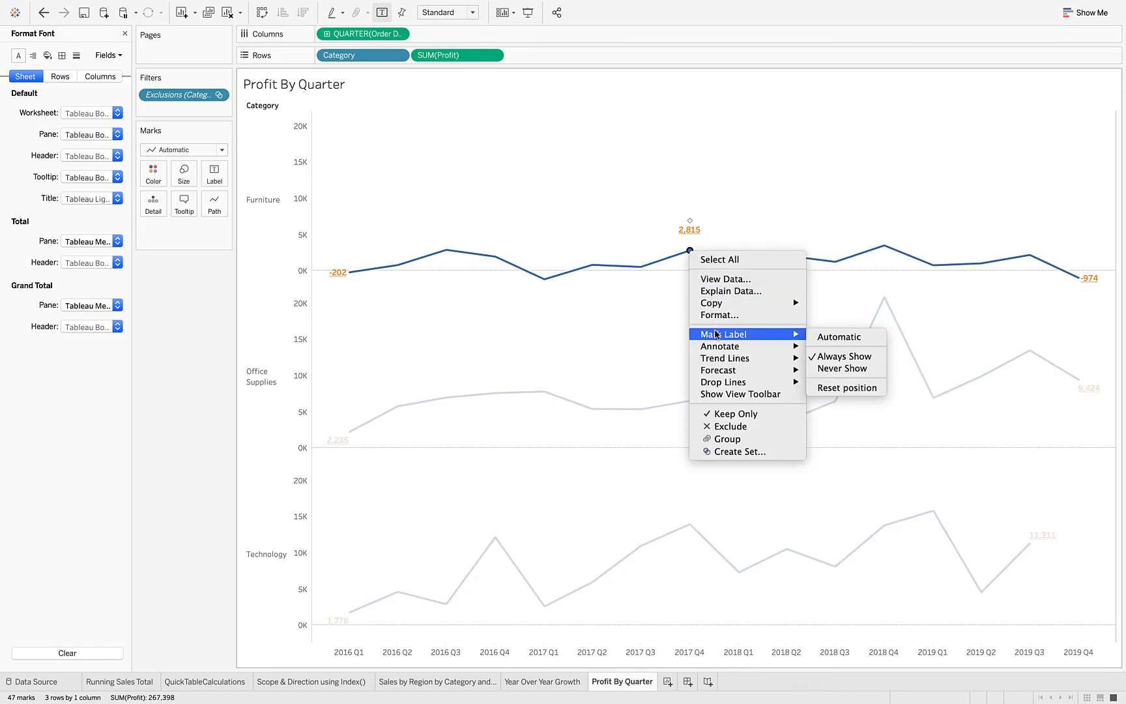
pyautogui.moveTo(785, 335)
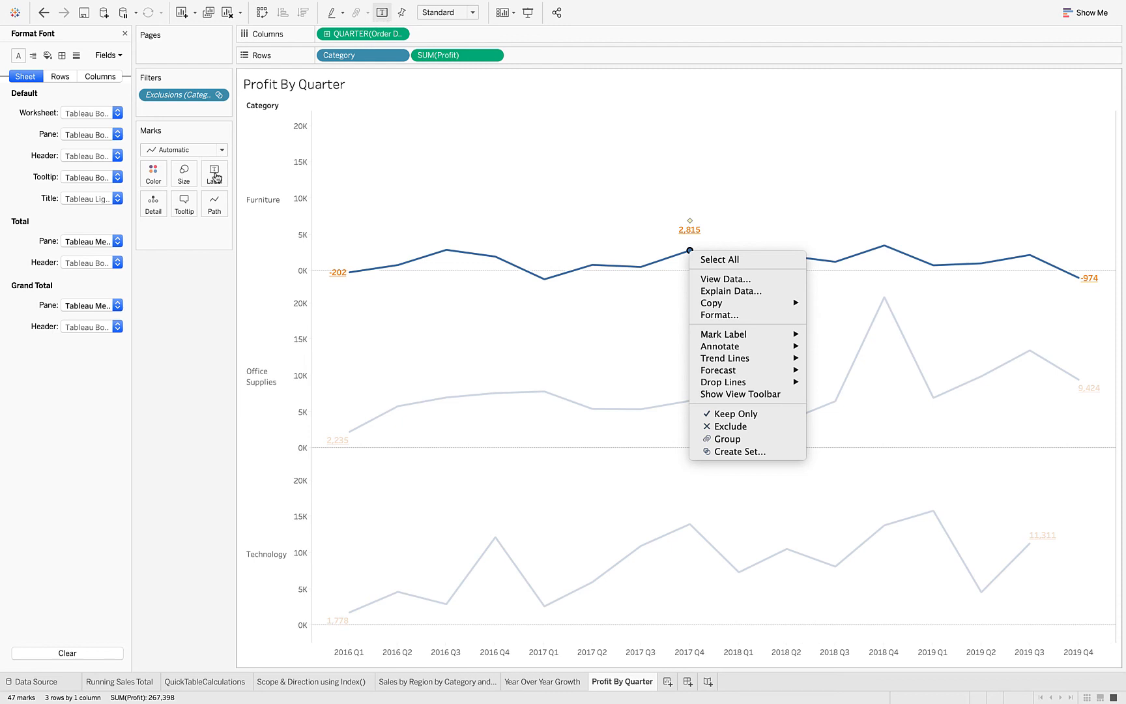
pyautogui.click(458, 194)
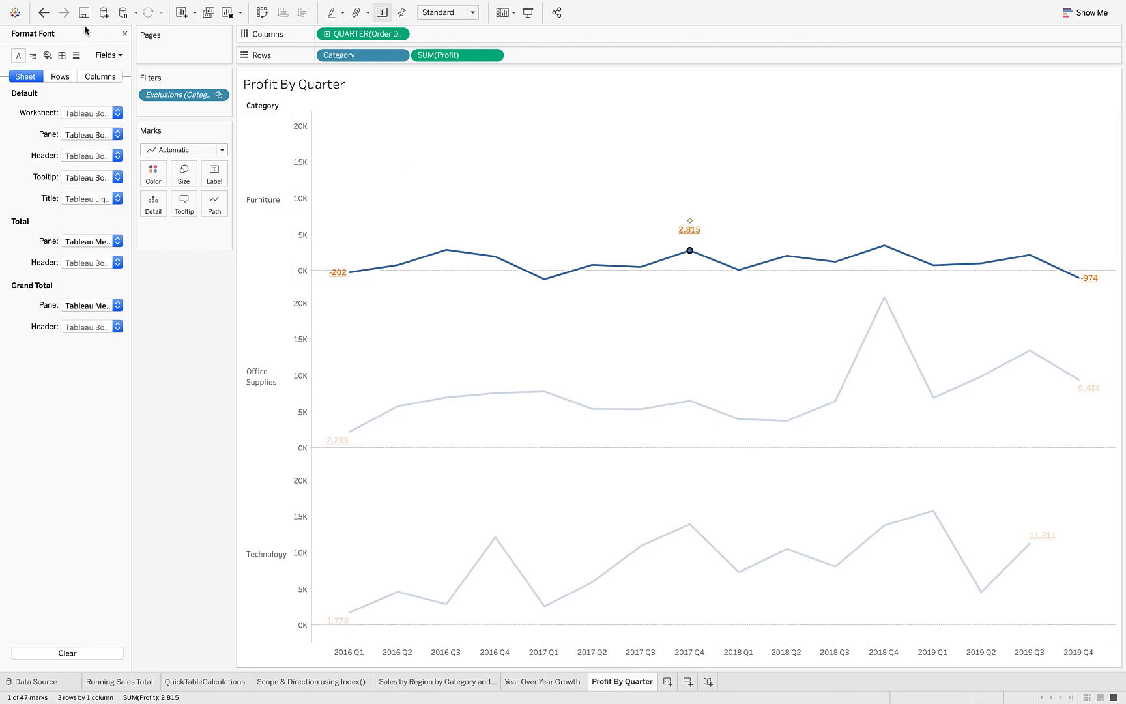
# - Undo the recent mark label changes, including the Furniture 2017 Q4 label, and clear the mark selection
pyautogui.click(44, 13)
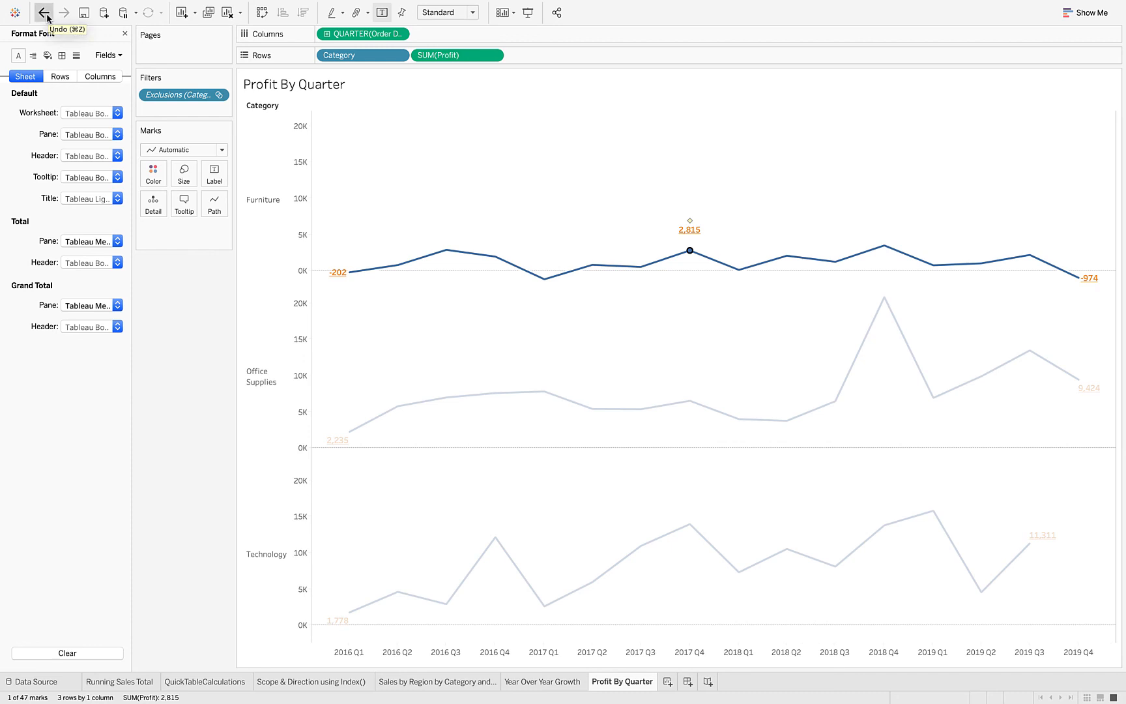
pyautogui.click(47, 19)
pyautogui.click(47, 19)
pyautogui.click(47, 18)
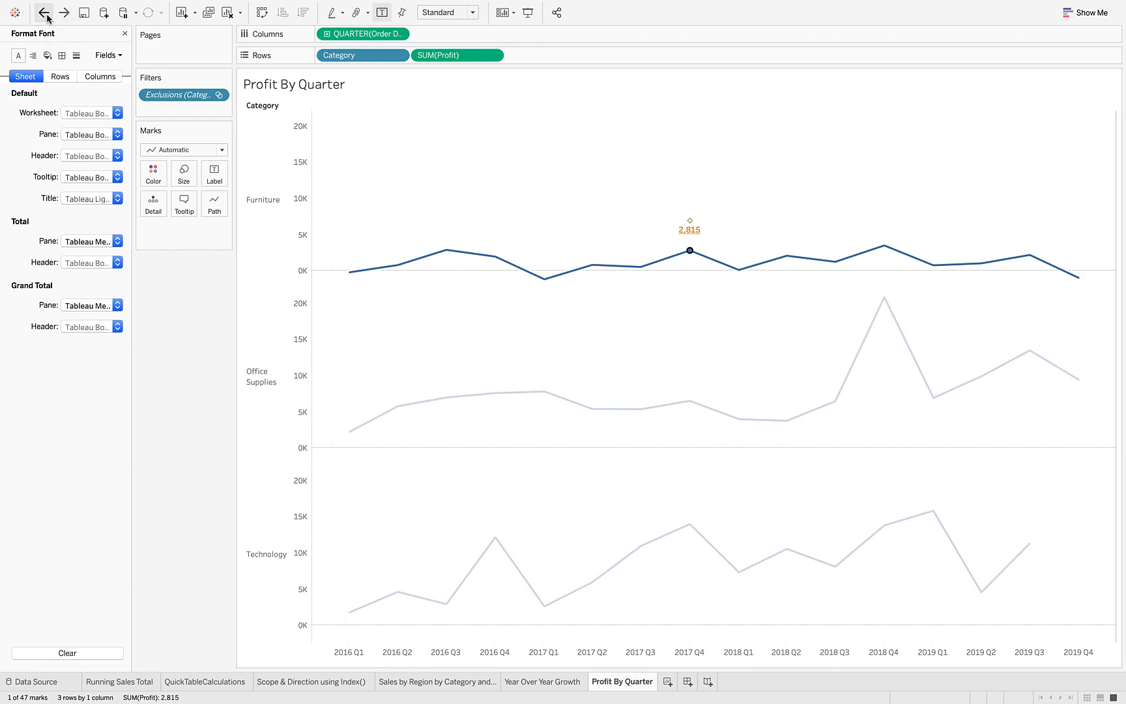
pyautogui.click(47, 18)
pyautogui.click(47, 19)
pyautogui.click(47, 18)
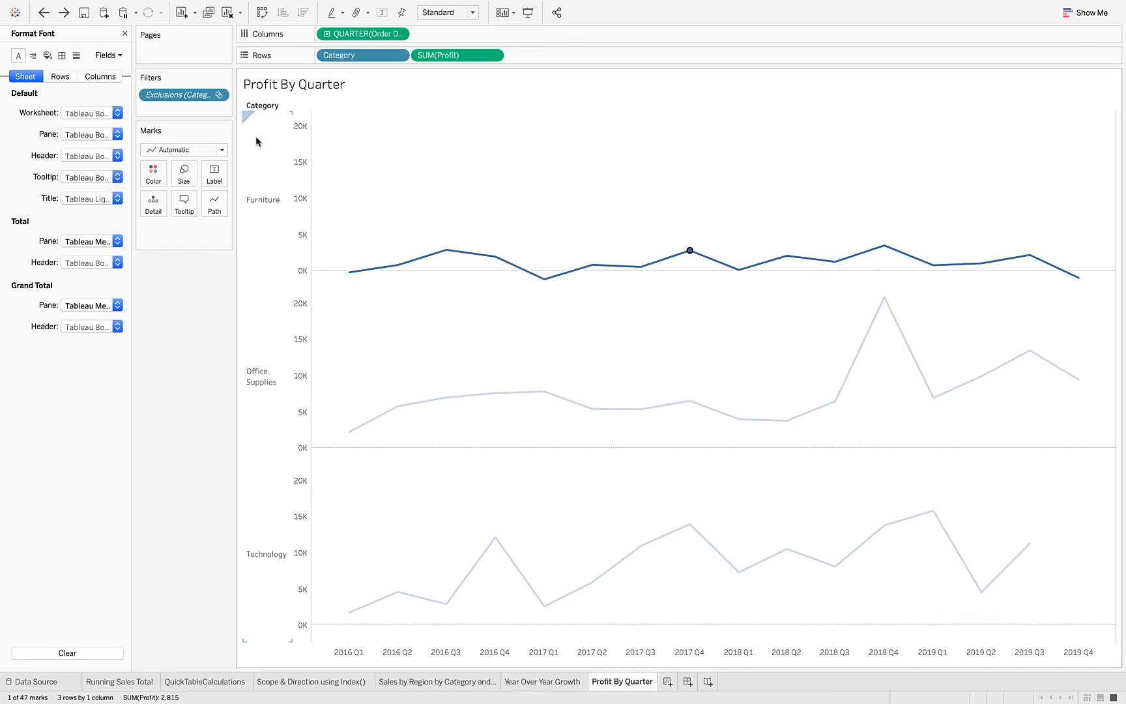
pyautogui.click(380, 147)
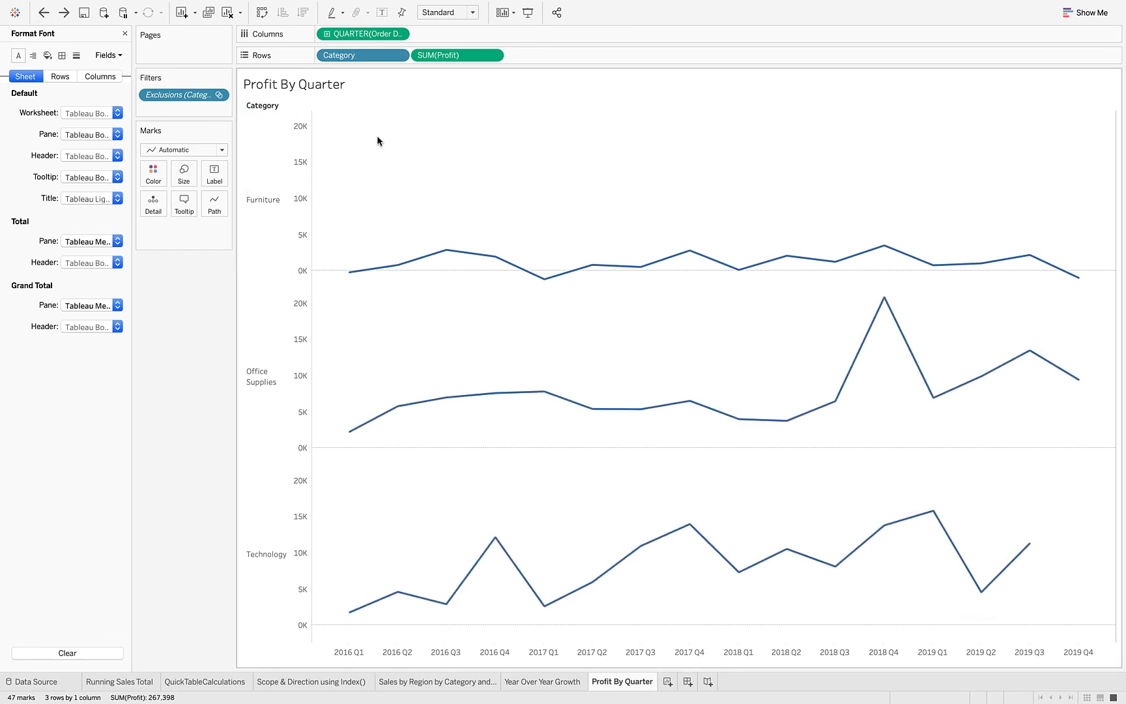
# - Move Category from Rows to Color and show mark labels only for Highlighted marks
pyautogui.moveTo(365, 56); pyautogui.dragTo(156, 169)
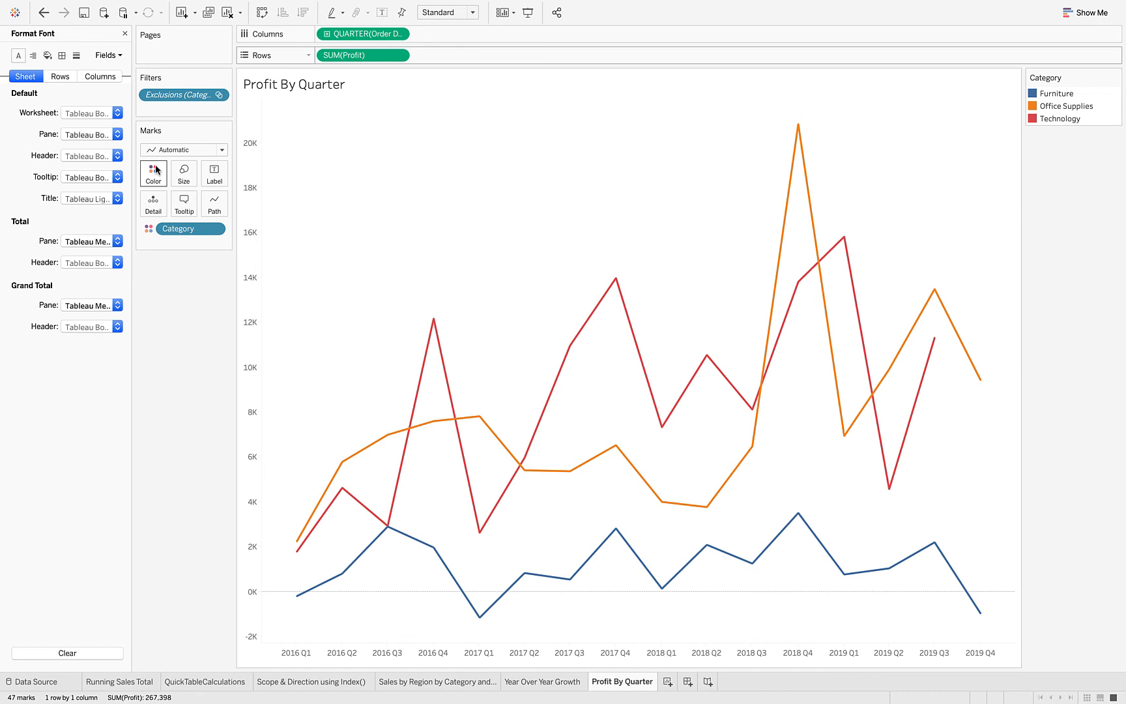
pyautogui.click(214, 178)
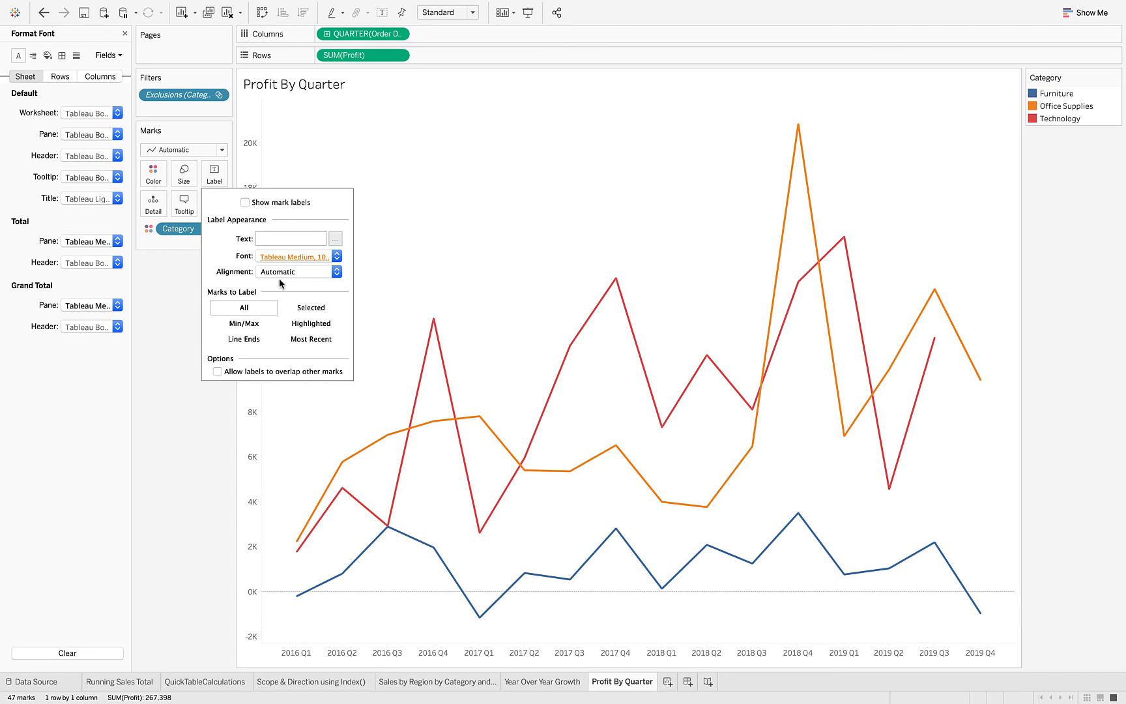
pyautogui.click(313, 326)
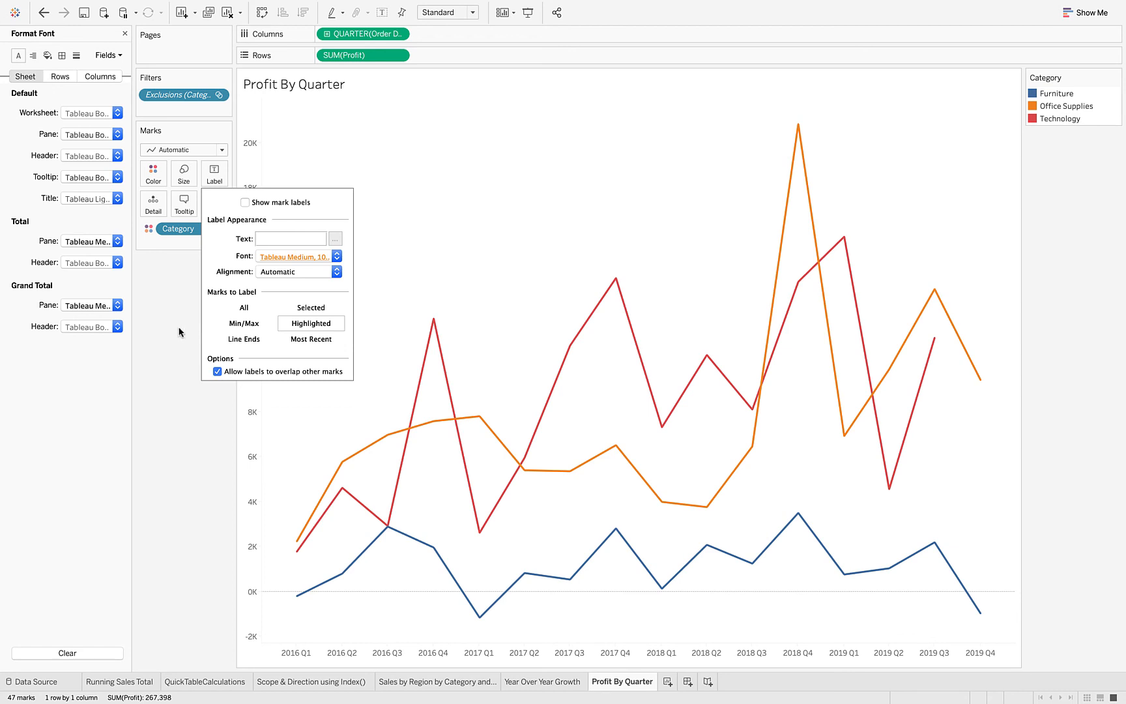
pyautogui.click(245, 202)
pyautogui.click(166, 289)
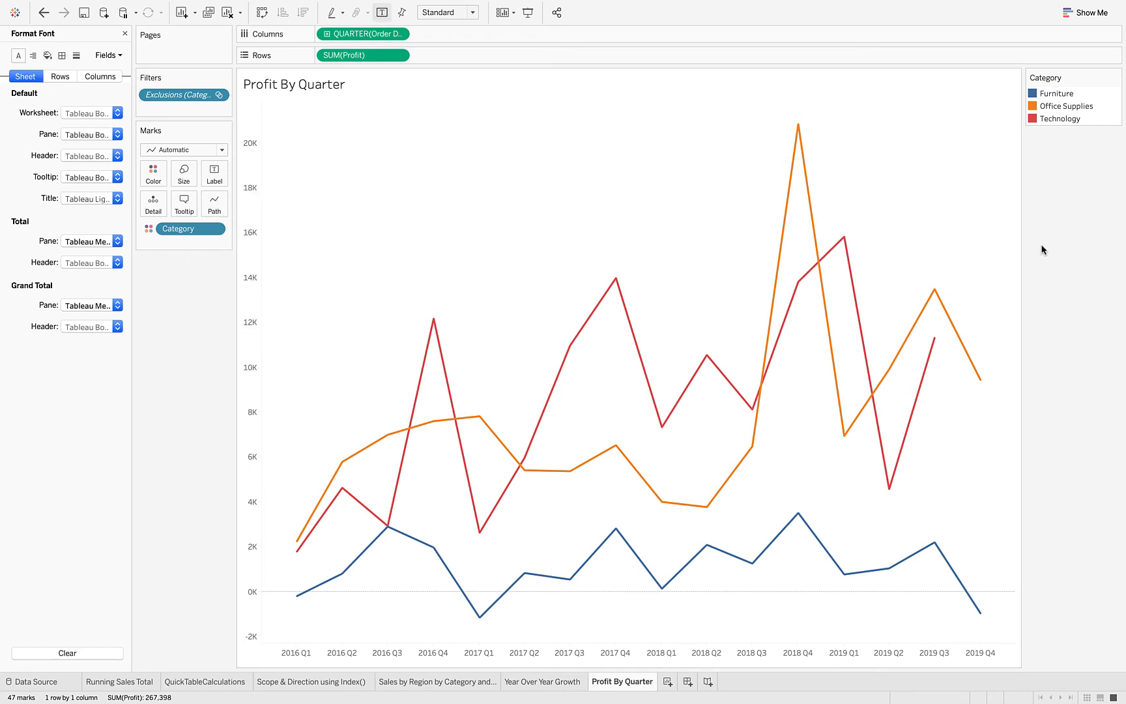
# - Highlight the Technology, Furniture and Office Supplies lines one at a time from the color legend to examine their labels
pyautogui.click(1061, 119)
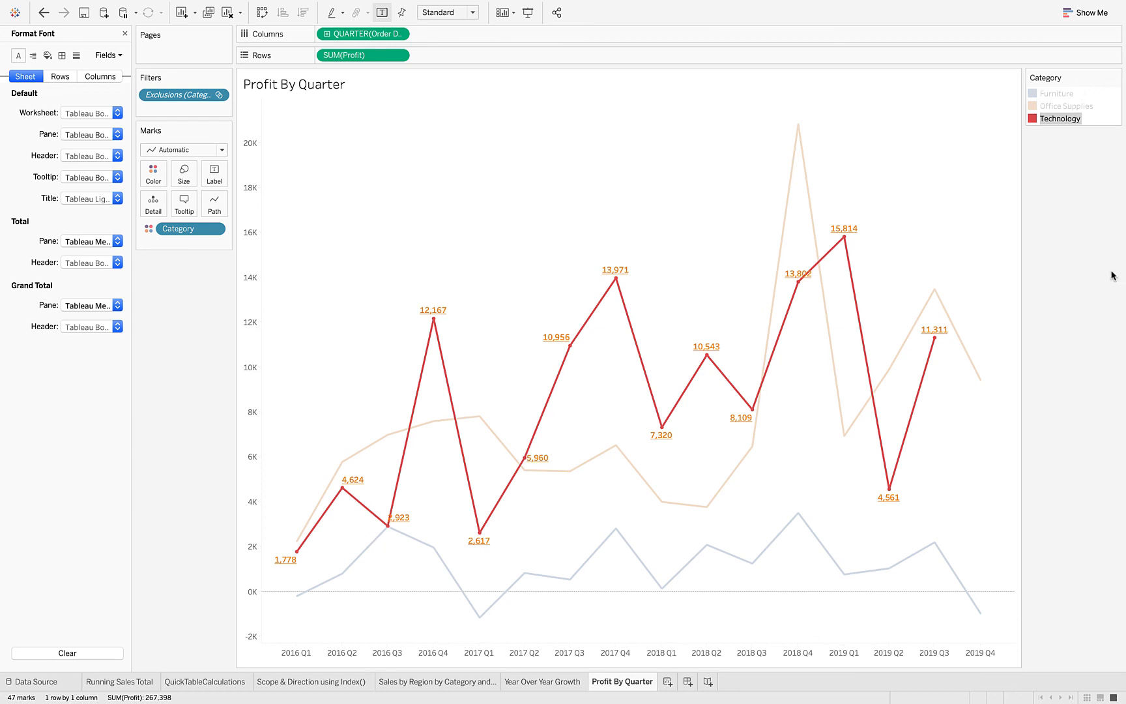
pyautogui.click(1056, 94)
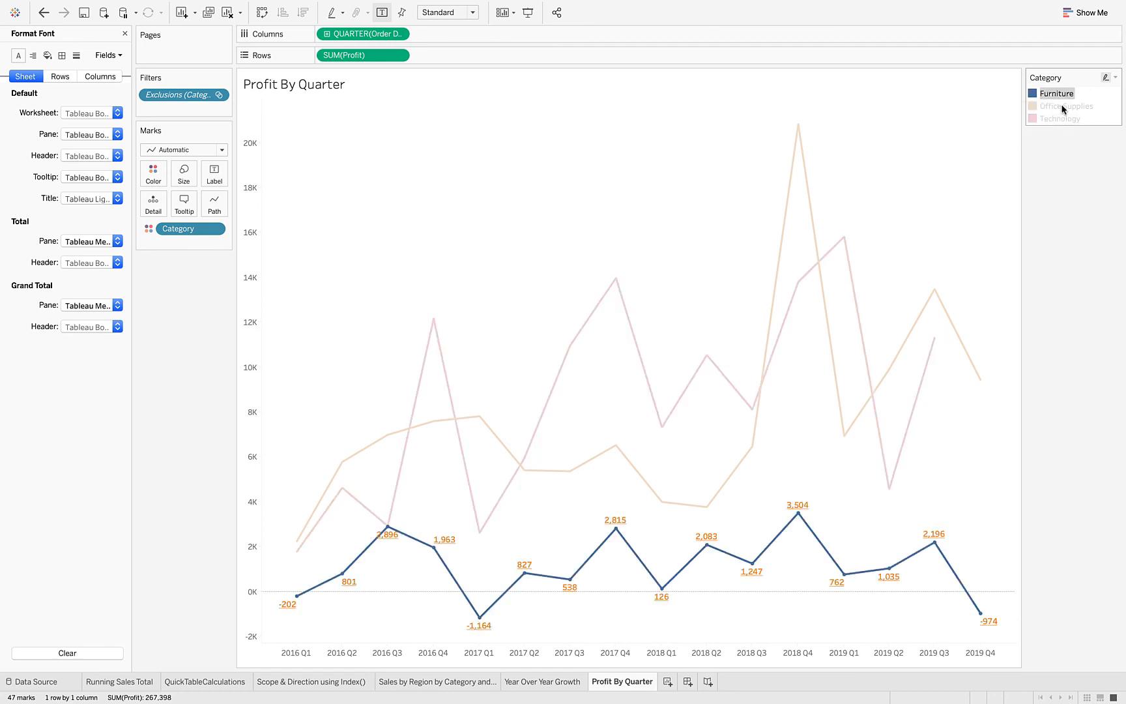
pyautogui.click(1063, 106)
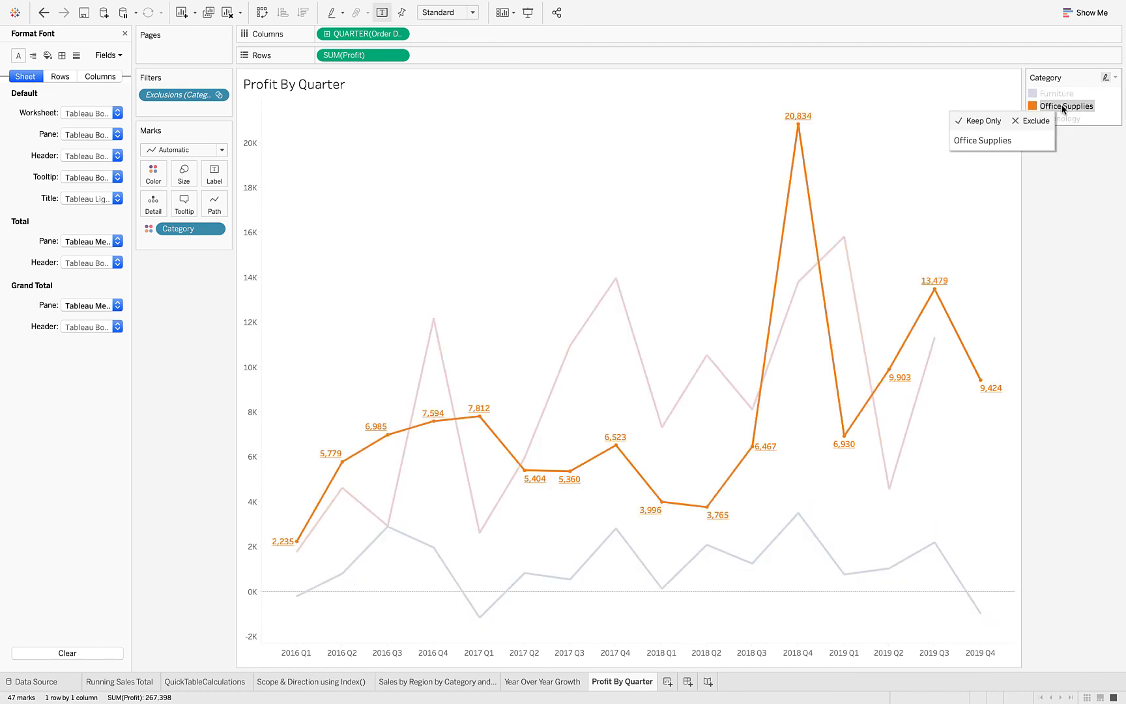
pyautogui.click(1069, 120)
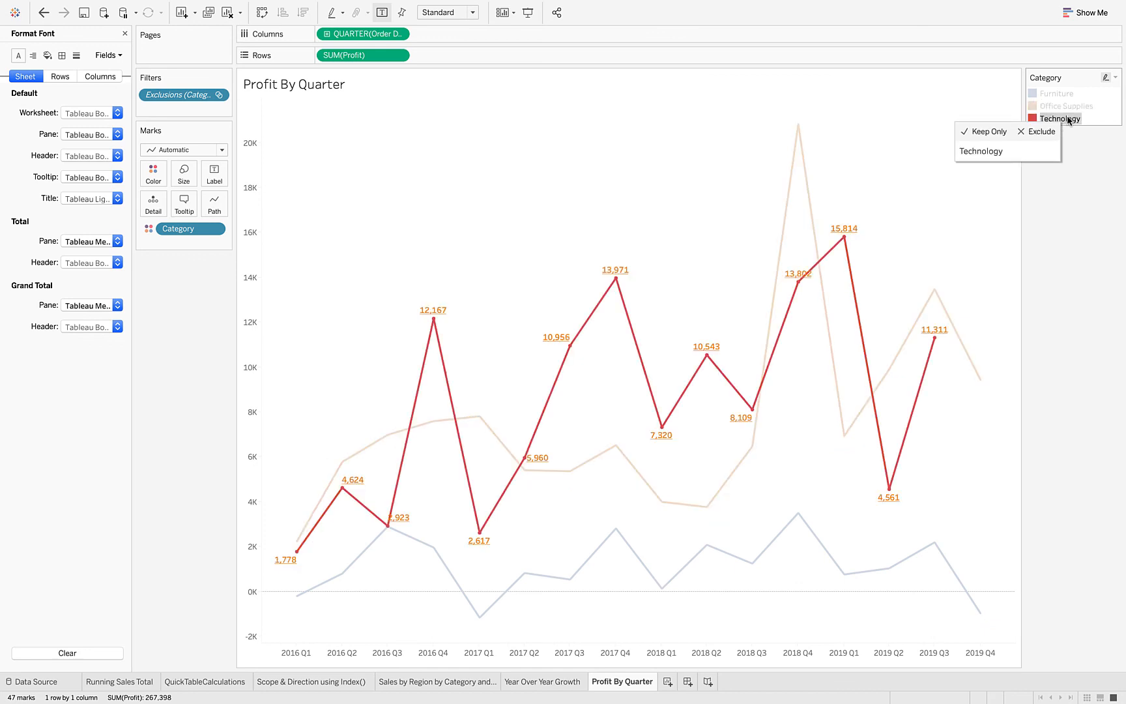
pyautogui.click(1076, 192)
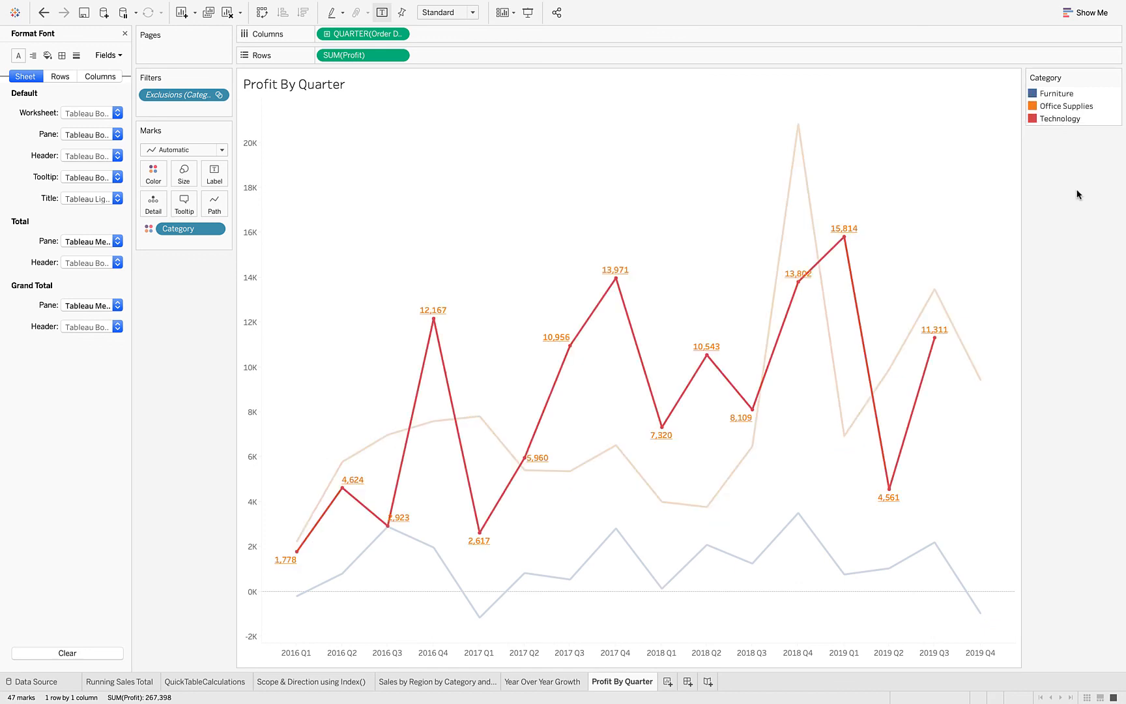
# - Select individual Furniture marks, including 2018 Q4 and 2019 Q3, to check their labels, and clear the selection
pyautogui.click(777, 538)
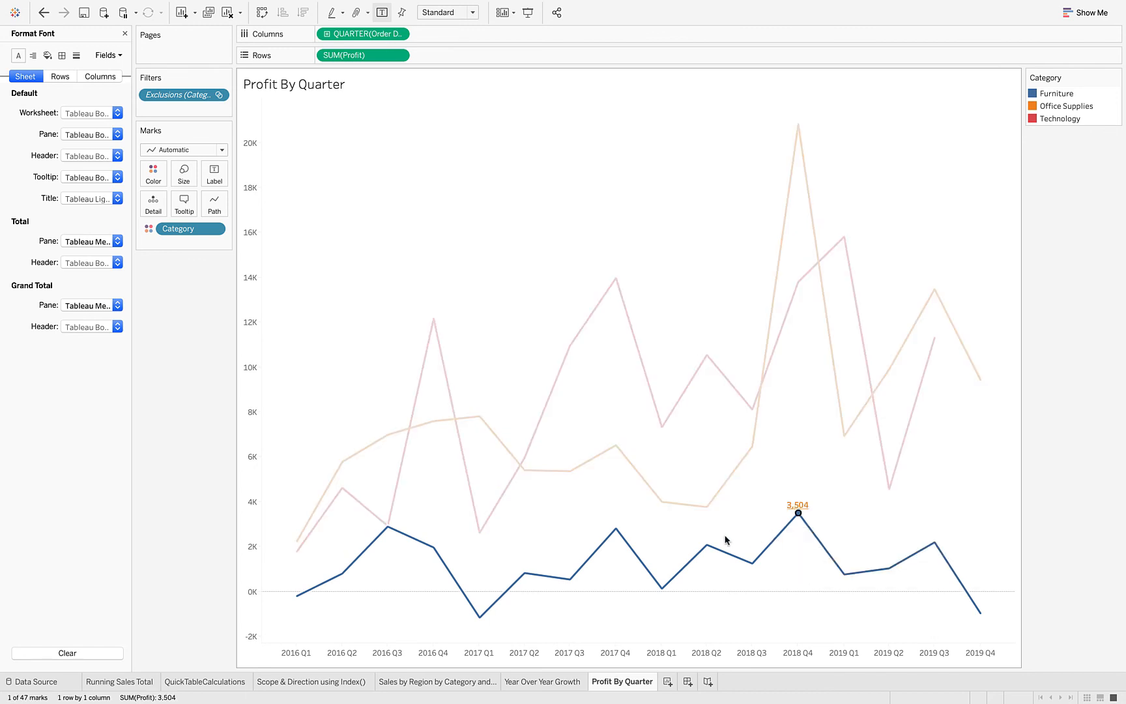
pyautogui.click(703, 551)
pyautogui.click(953, 507)
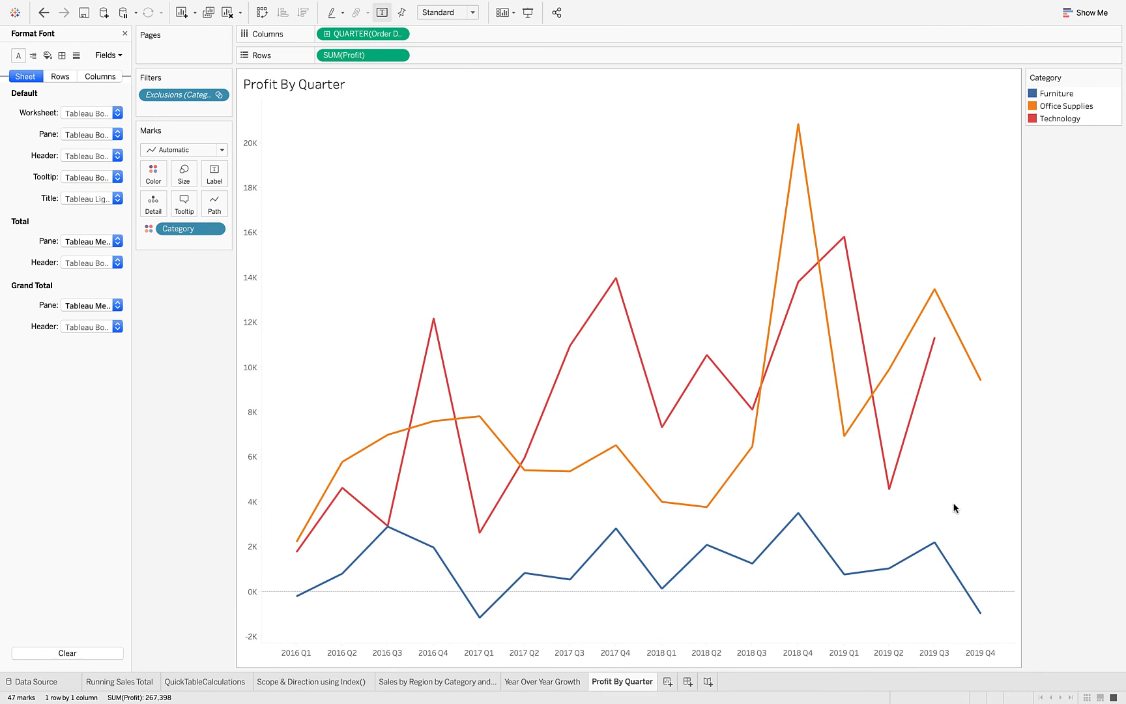
pyautogui.click(934, 542)
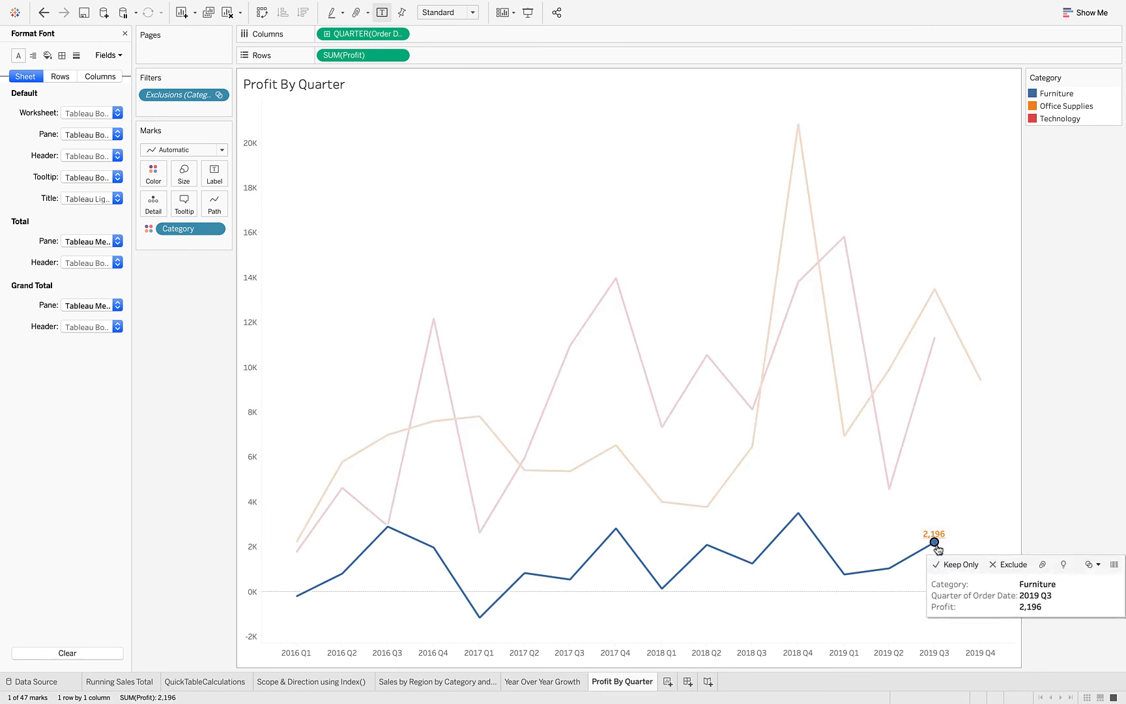
pyautogui.click(1041, 464)
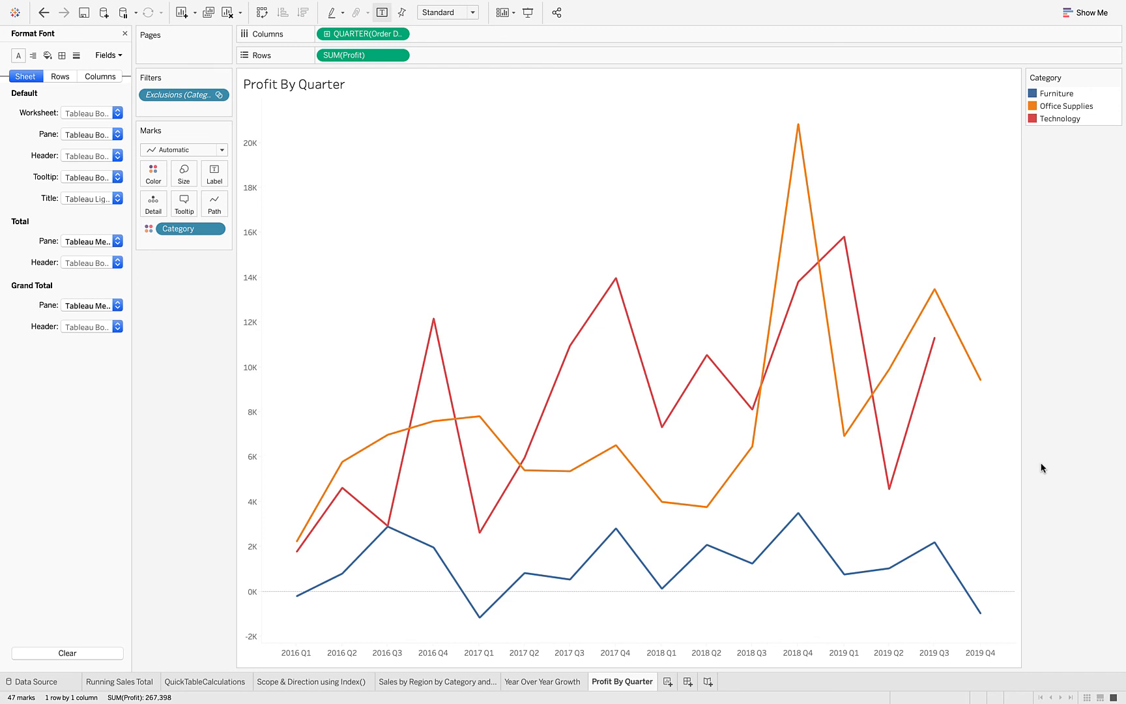
# - Add Category as the line label and set the label font to Match Mark Color without underline
pyautogui.click(125, 33)
pyautogui.moveTo(47, 108); pyautogui.dragTo(208, 174)
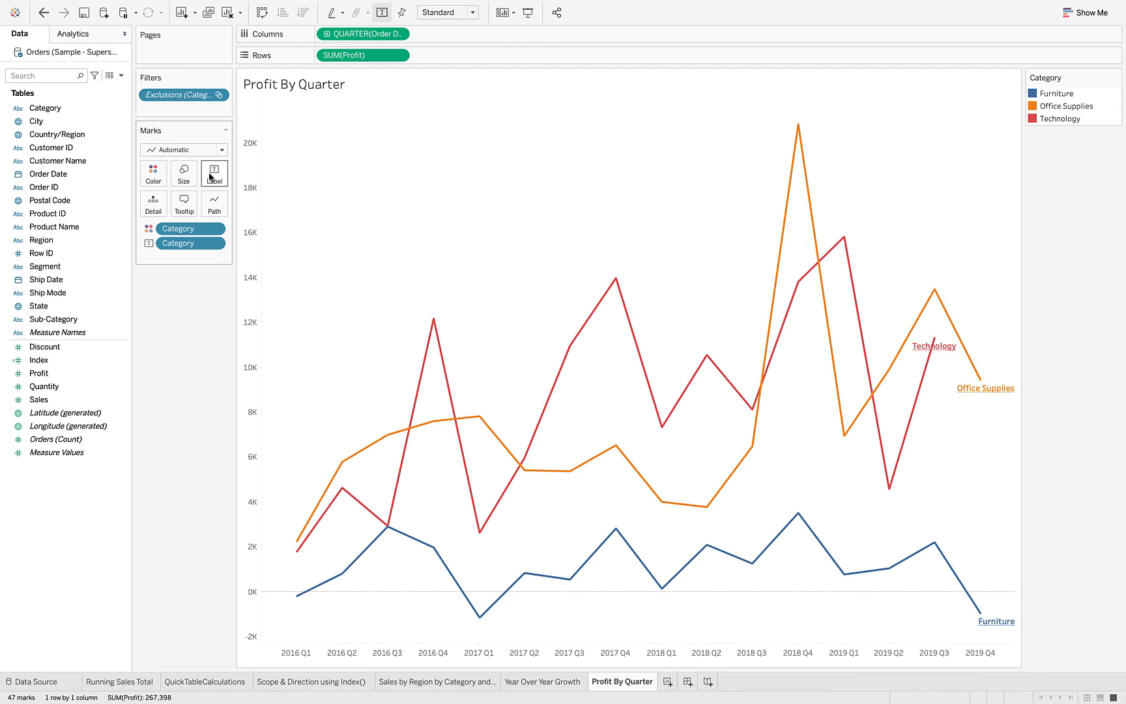
pyautogui.click(213, 174)
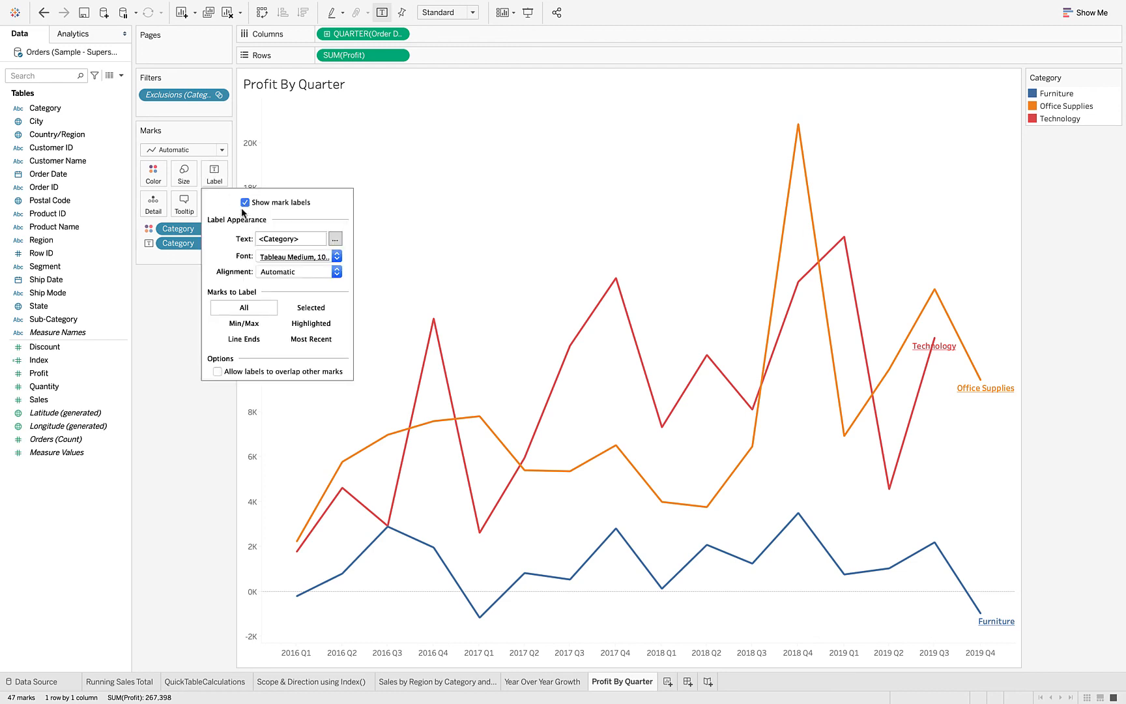
pyautogui.click(320, 259)
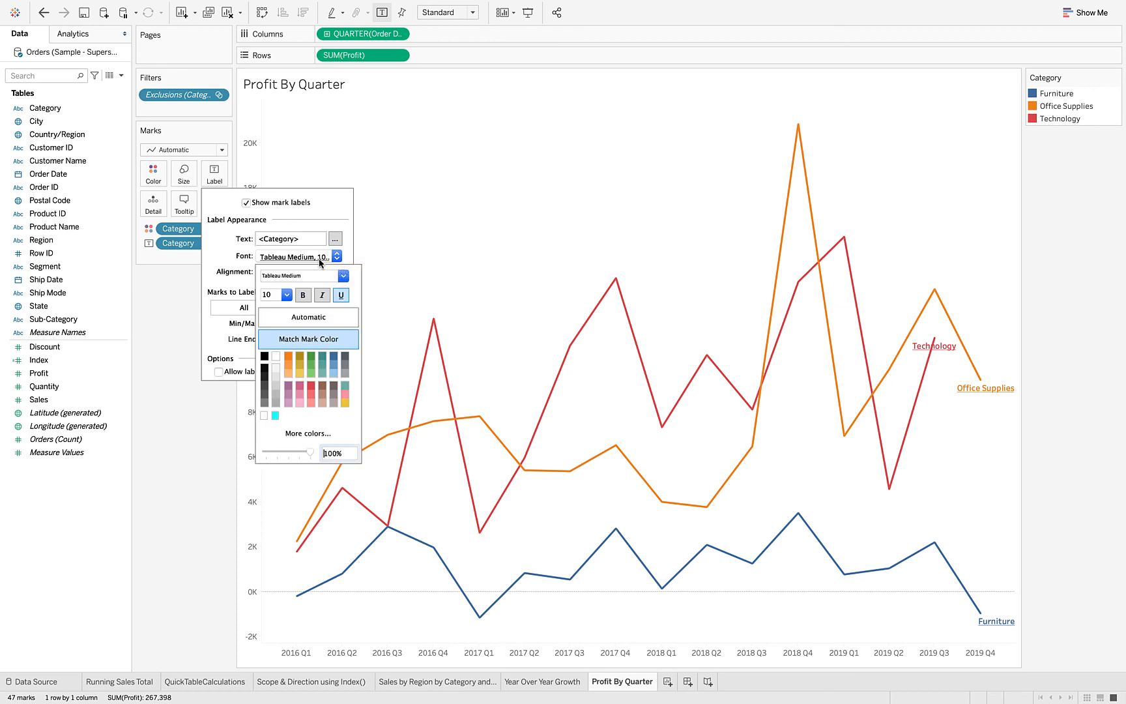
pyautogui.click(314, 319)
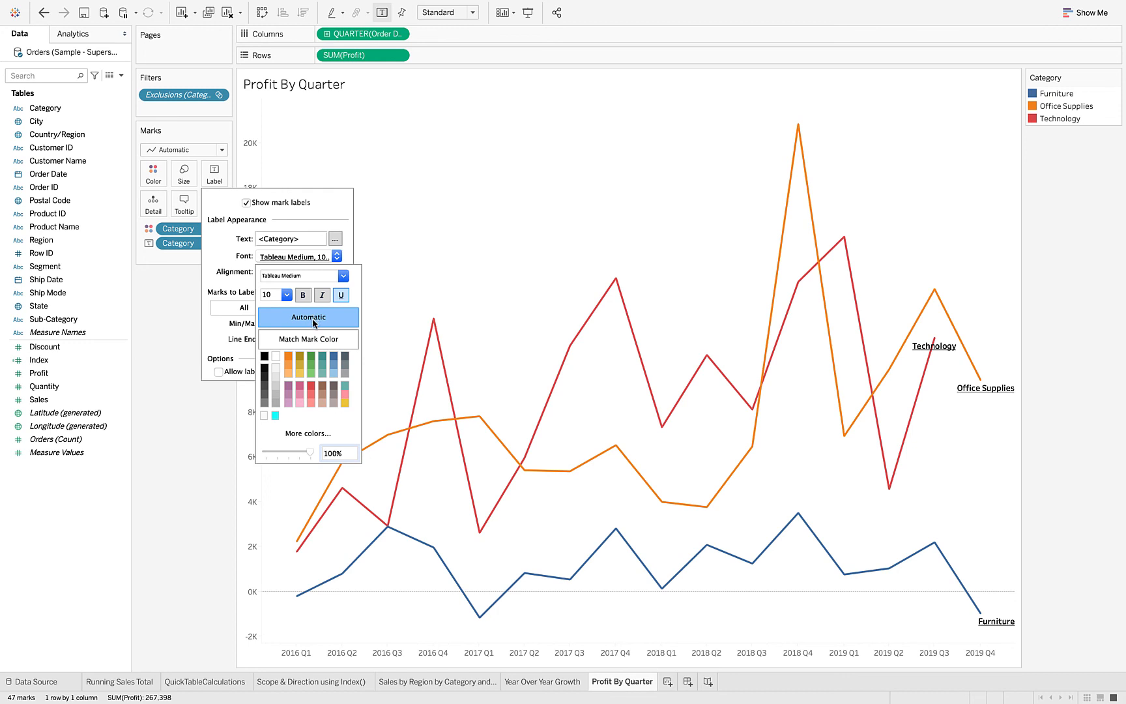
pyautogui.click(313, 334)
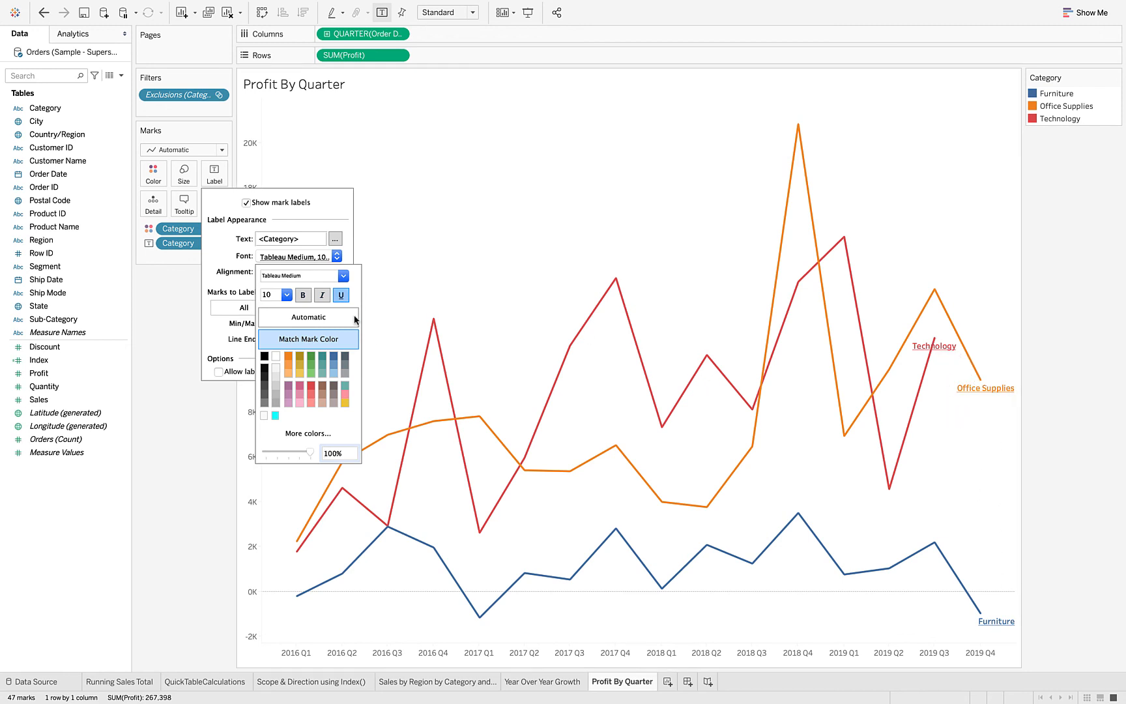
pyautogui.click(340, 295)
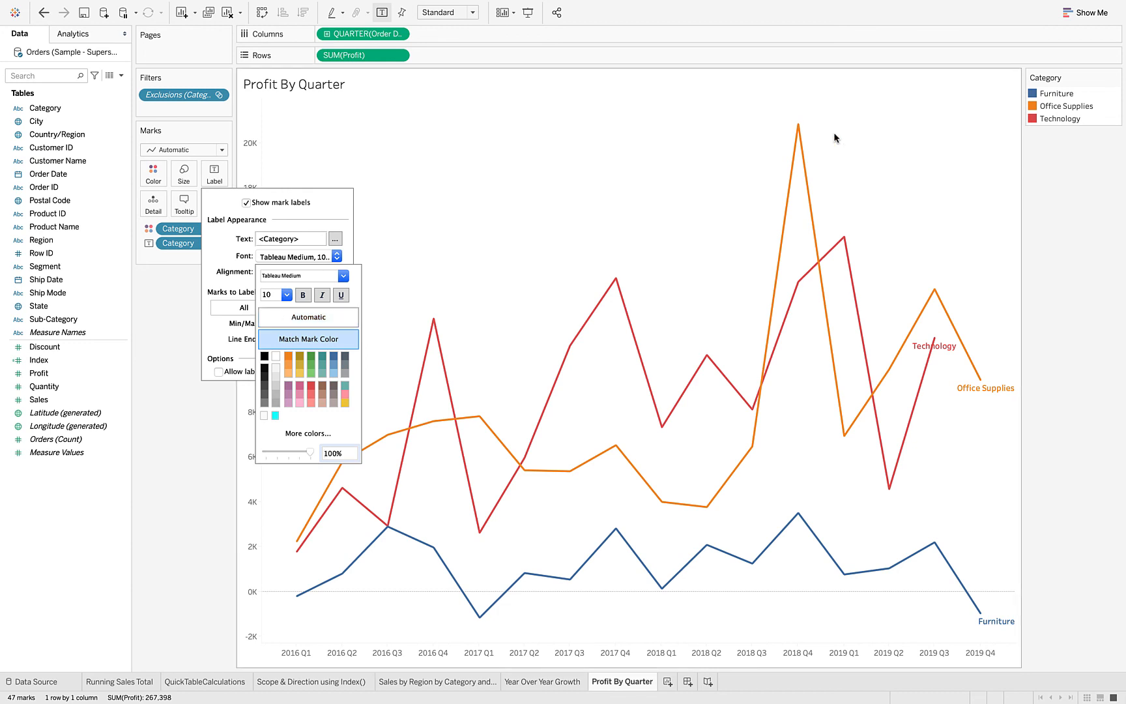
# - Open the options of the Category color legend
pyautogui.click(1116, 77)
pyautogui.click(1116, 77)
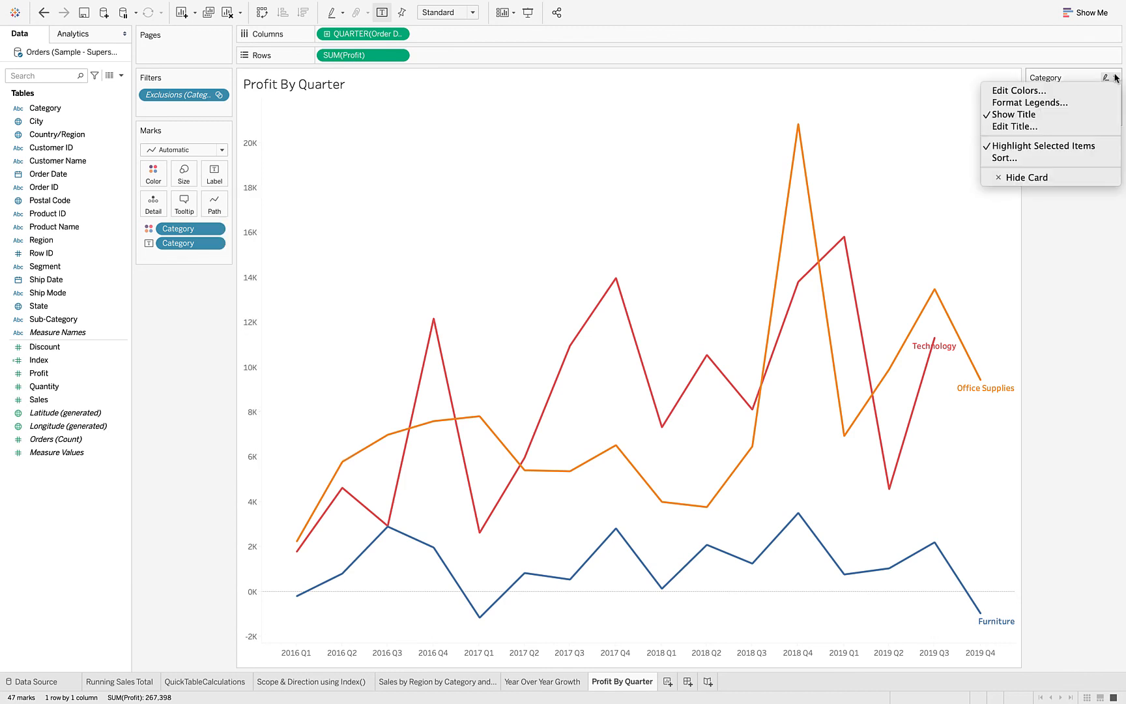